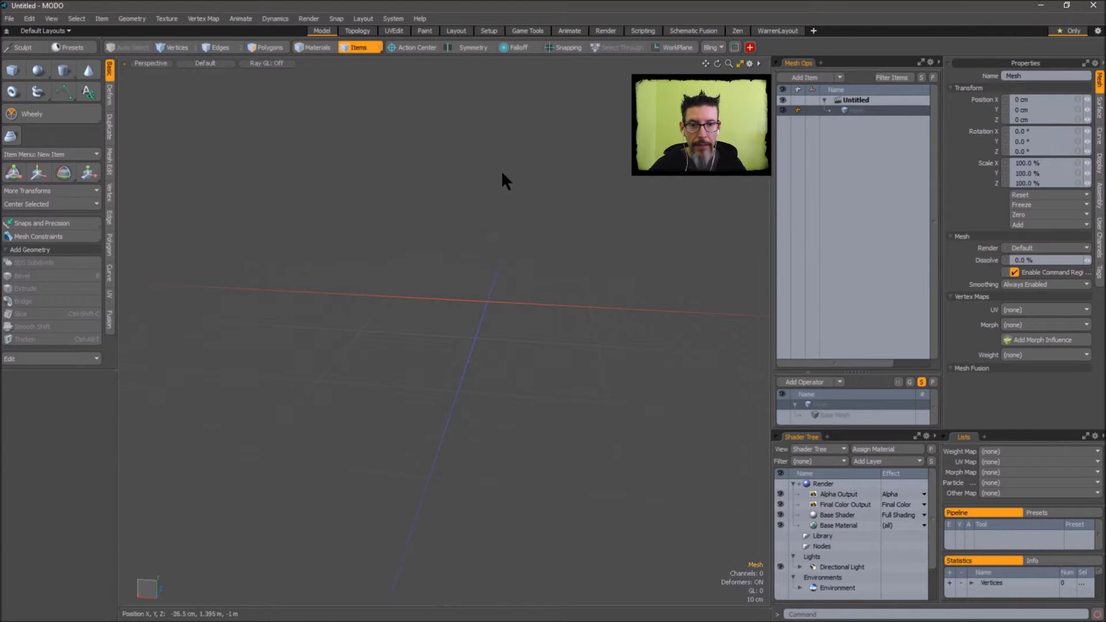
Create an upright-axis (Y) torus primitive of face polygons, centred near the world origin, with 24 sides and 12 segments
alt+drag(520, 245, 524, 248)
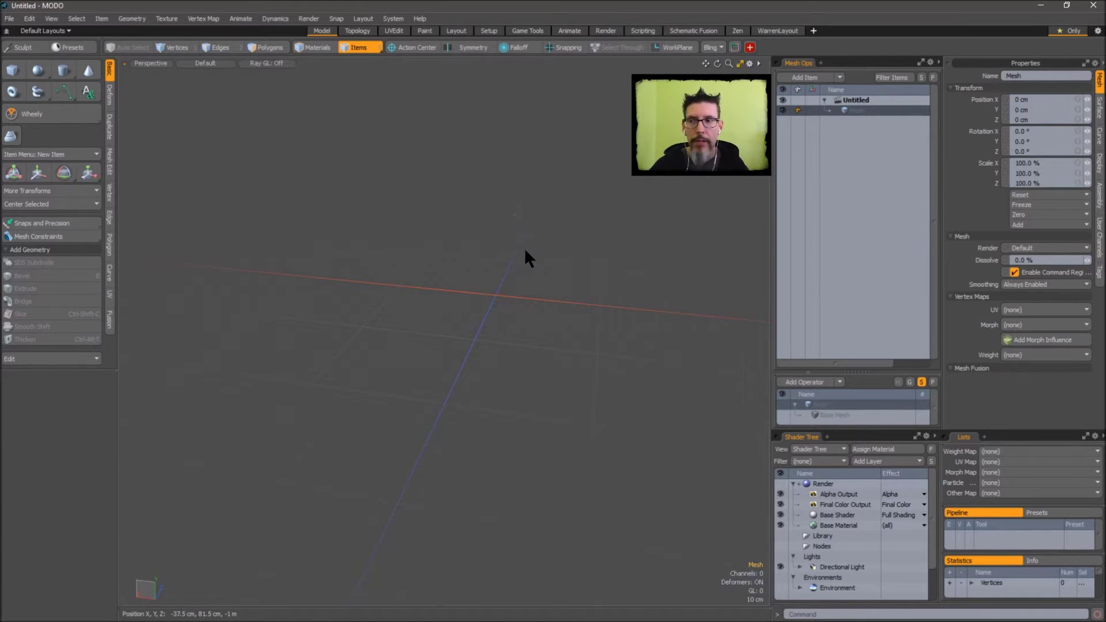
click(13, 92)
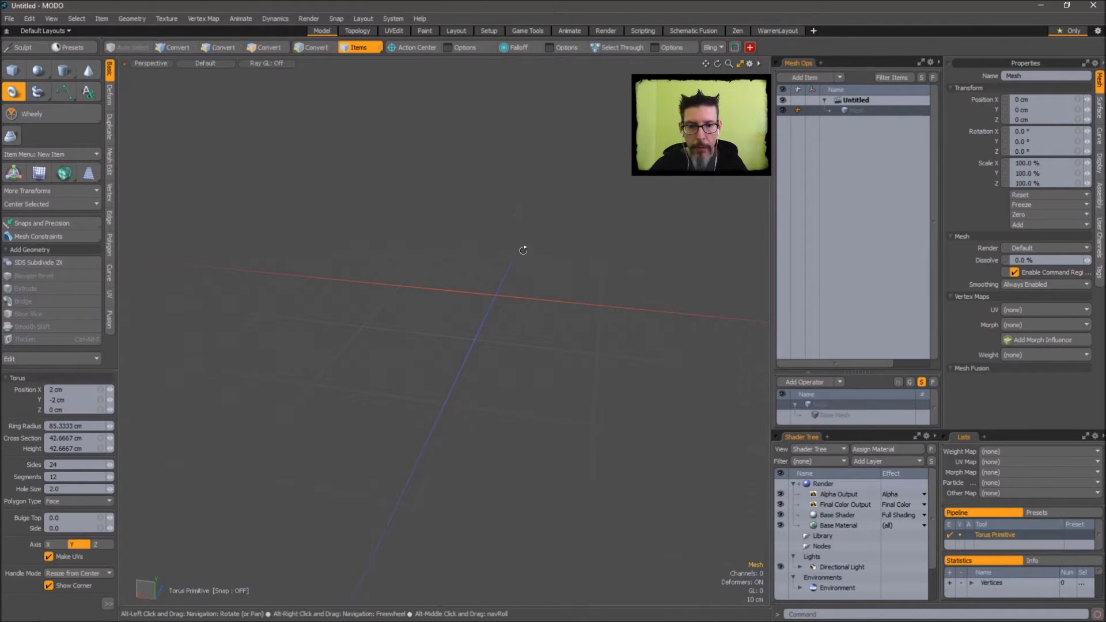
mouse_move(494, 291)
mouse_down()
mouse_move(579, 311)
mouse_move(582, 281)
mouse_move(626, 298)
mouse_move(617, 286)
mouse_move(610, 297)
mouse_up()
key(y)
key(space)
scroll(583, 282, up, 2)
Add a lattice deformer to the torus with 1 division in X, Y and Z and auto fitting on
key(3)
key(alt+d)
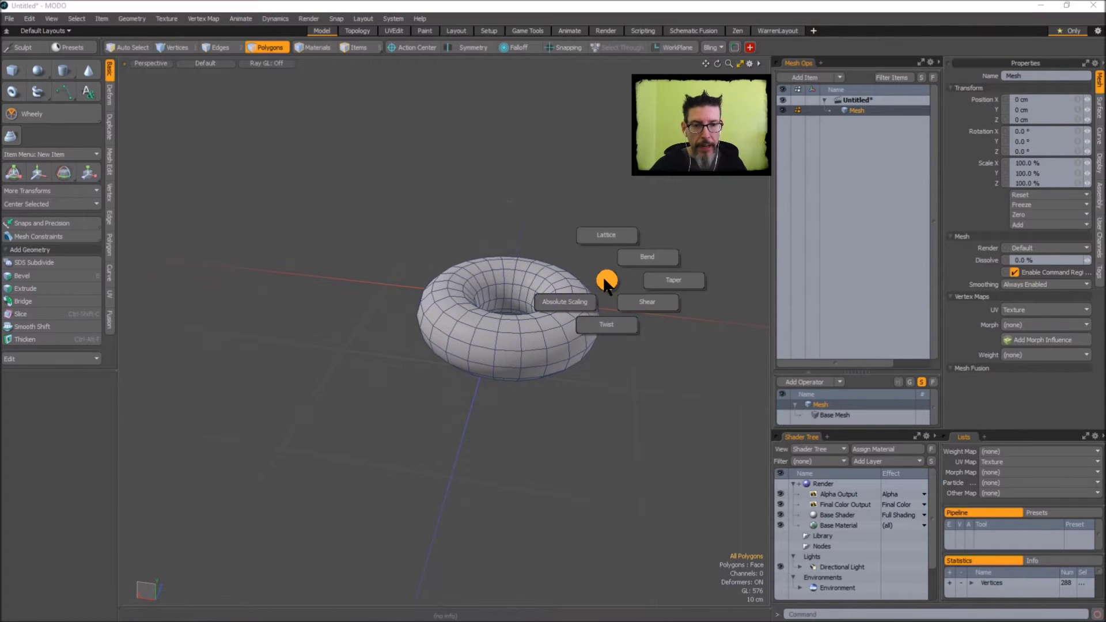
click(608, 235)
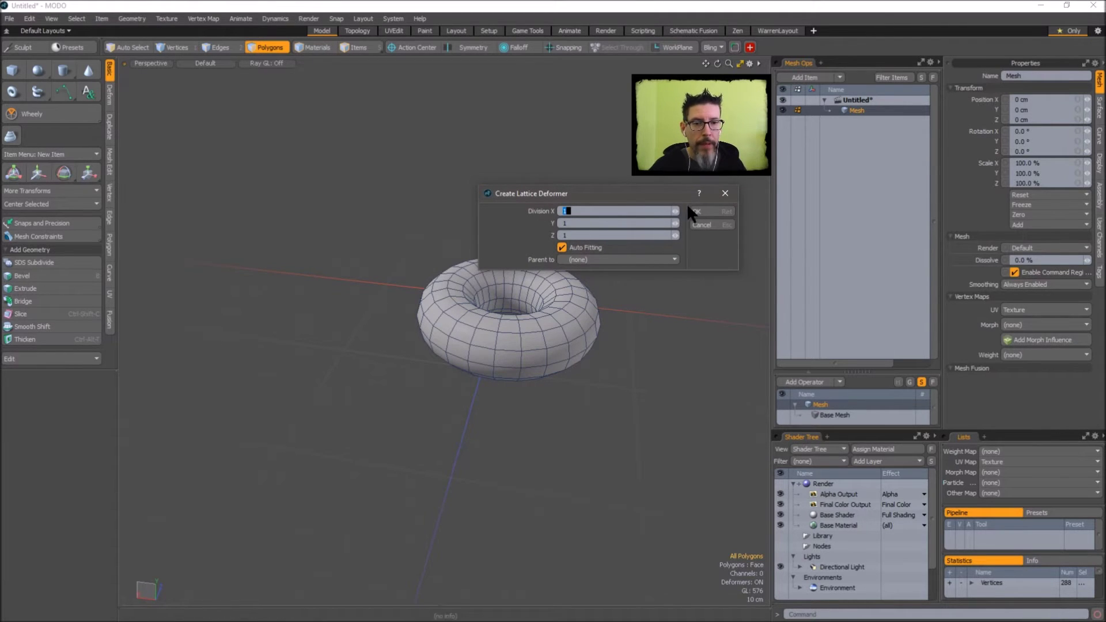
click(703, 212)
alt+drag(639, 259, 612, 266)
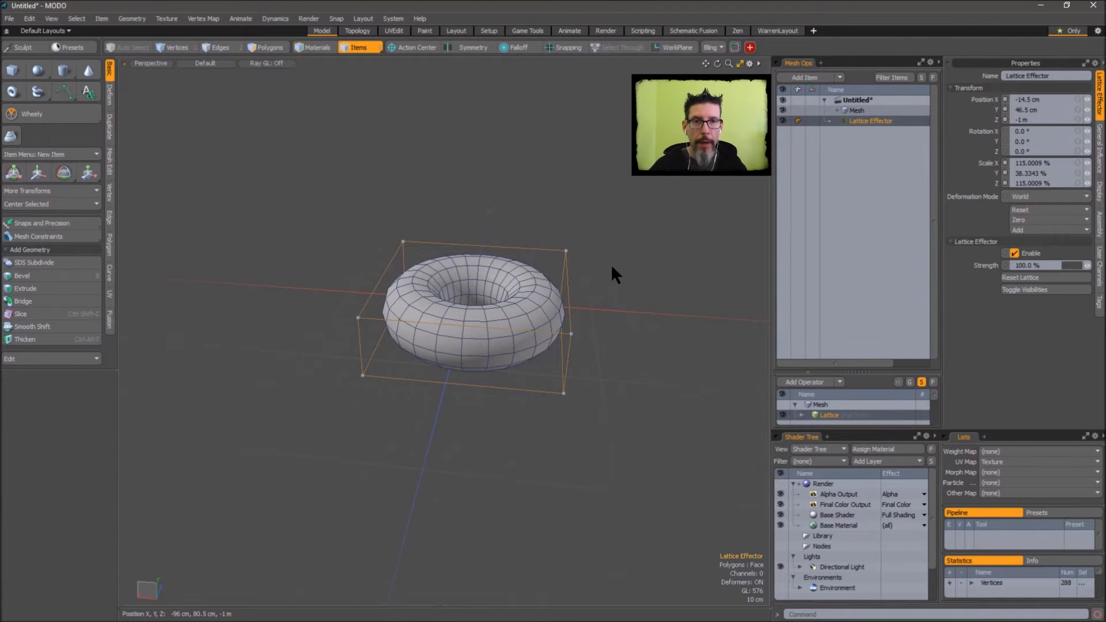
alt+drag(611, 264, 607, 212)
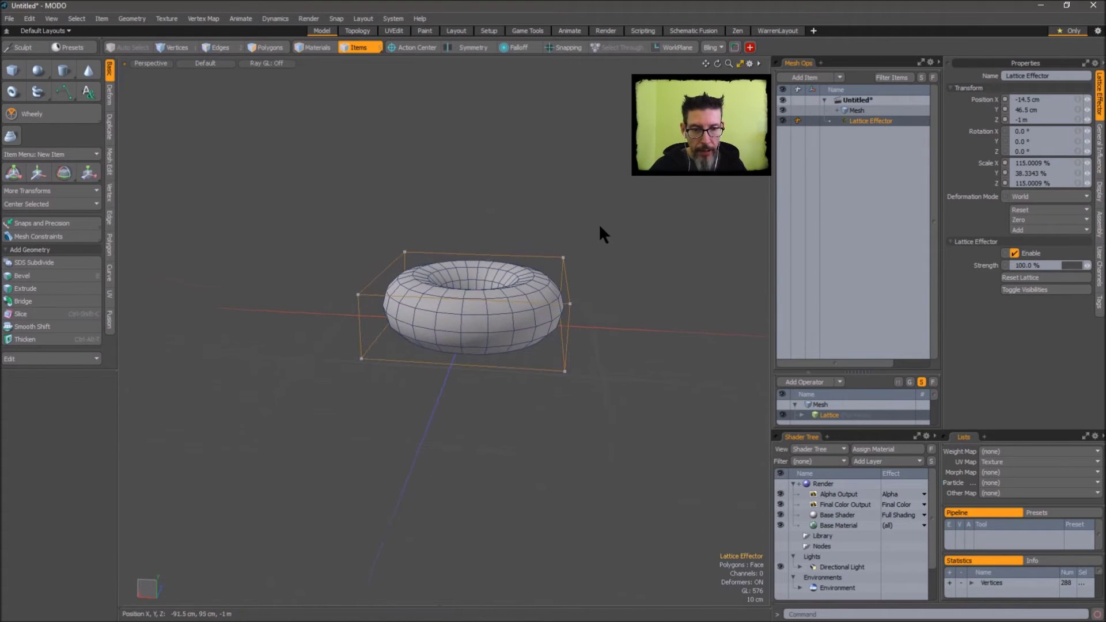
Raise the two upper lattice points on the torus's negative X side by about 32.5 cm and deselect them
right_drag(586, 291, 599, 286)
mouse_move(605, 288)
alt+mouse_down()
mouse_move(612, 267)
mouse_move(562, 241)
mouse_move(568, 256)
mouse_move(592, 220)
alt+mouse_up()
key(w)
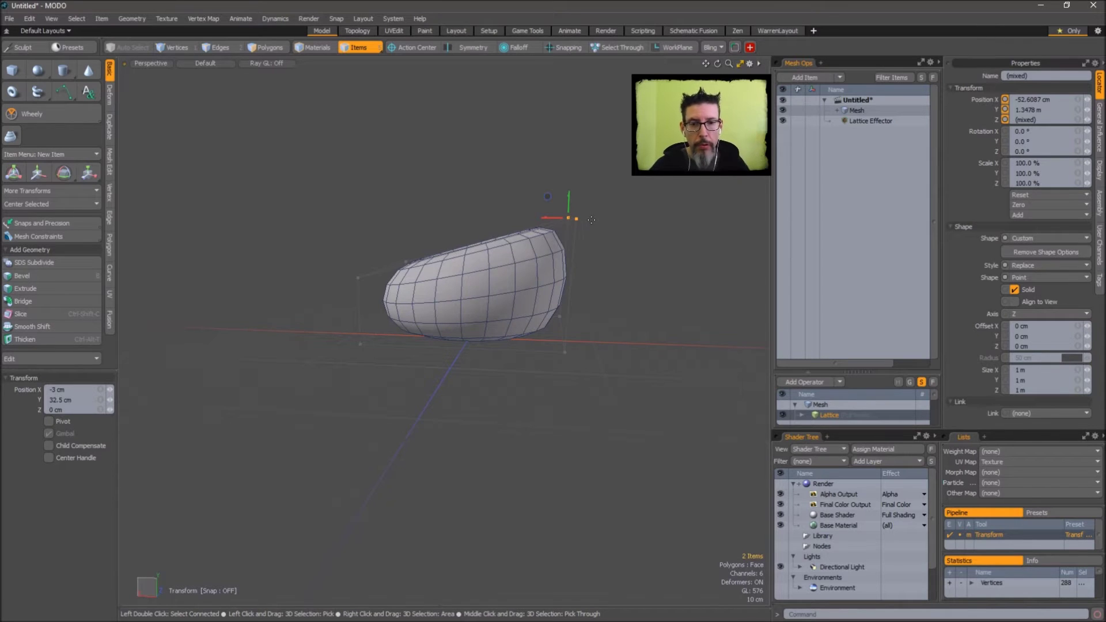
alt+drag(510, 230, 599, 245)
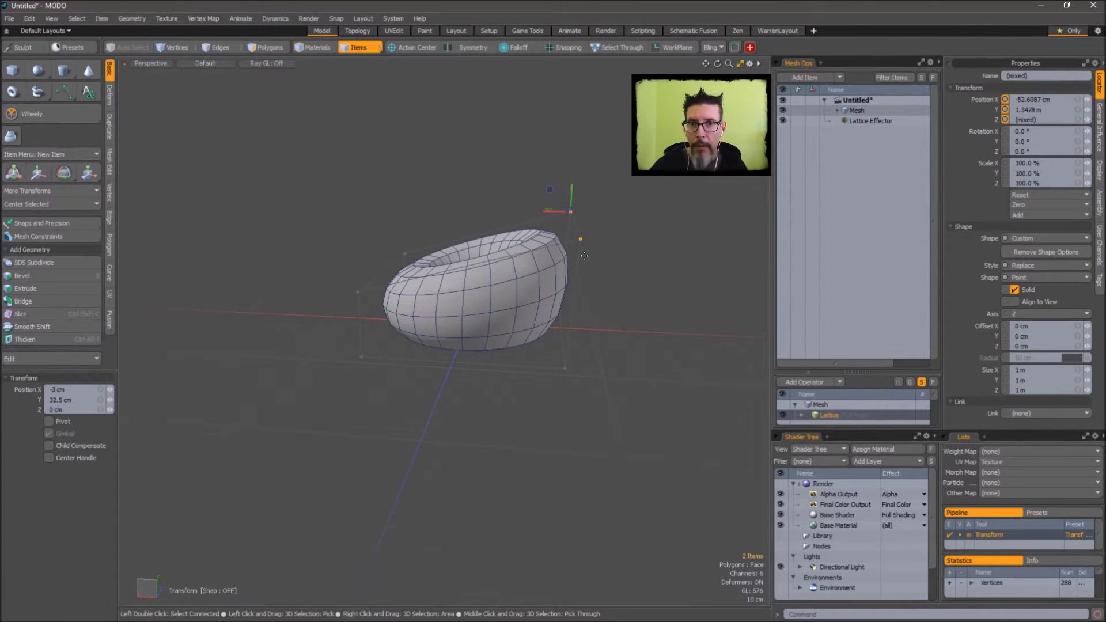
alt+drag(683, 257, 602, 281)
key(q)
click(602, 285)
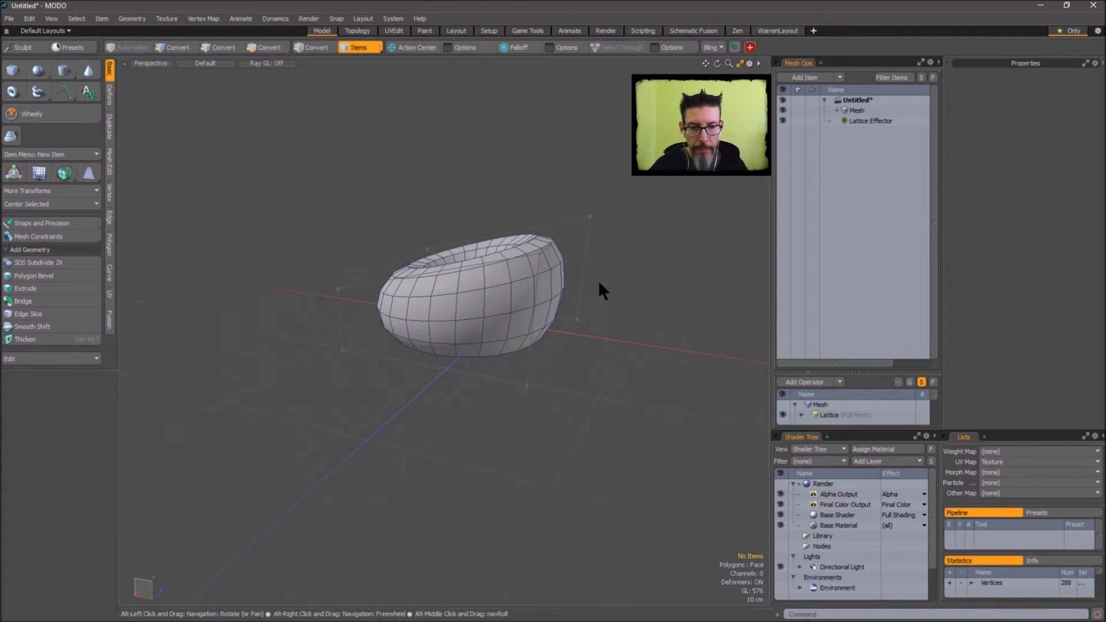
Pull the lower lattice corner point at negative X and positive Z outward from the torus and deselect it
right_drag(592, 324, 594, 318)
mouse_move(593, 323)
alt+mouse_down()
mouse_move(603, 365)
mouse_move(583, 416)
alt+mouse_up()
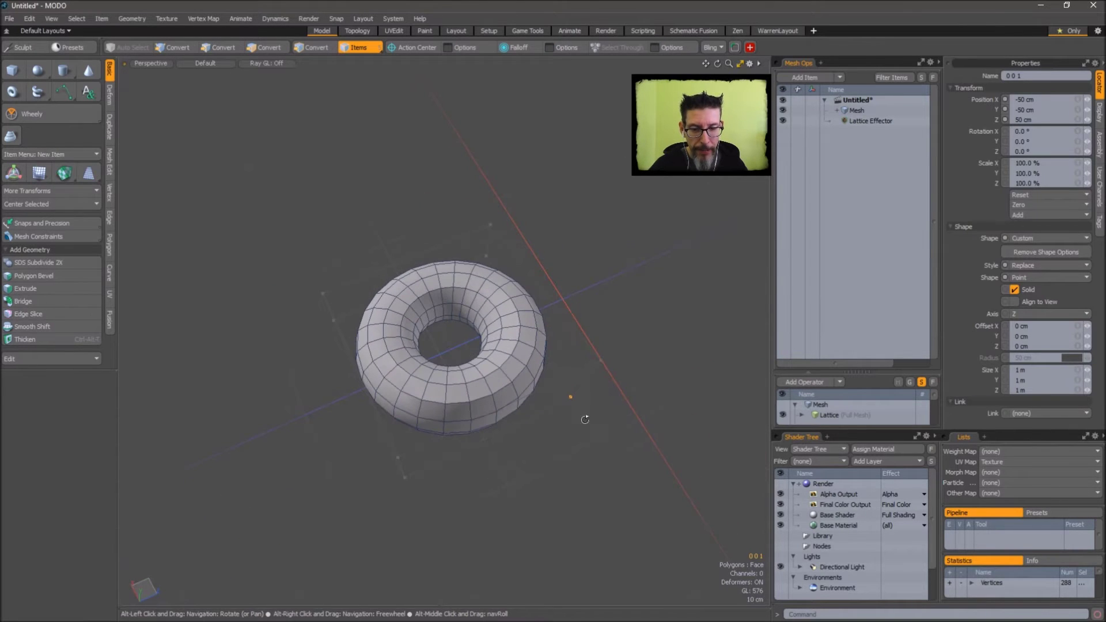
key(w)
mouse_move(578, 368)
mouse_down()
mouse_move(700, 412)
mouse_move(635, 346)
mouse_move(647, 352)
mouse_move(648, 335)
mouse_move(661, 336)
mouse_move(623, 369)
mouse_up()
key(Escape)
key(Escape)
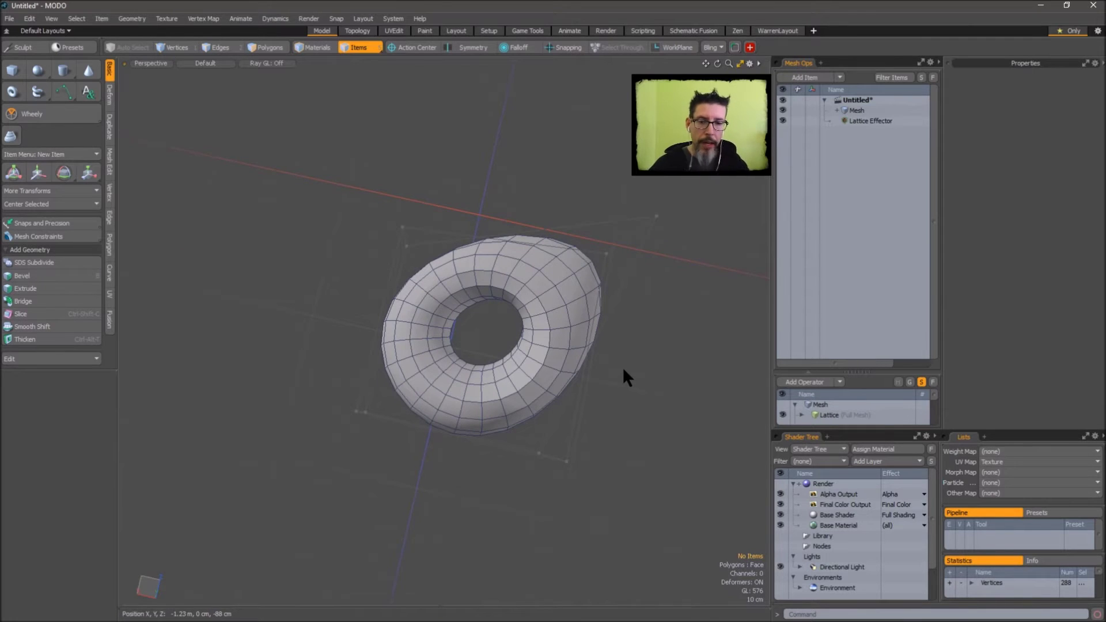
key(alt)
alt+drag(586, 365, 540, 250)
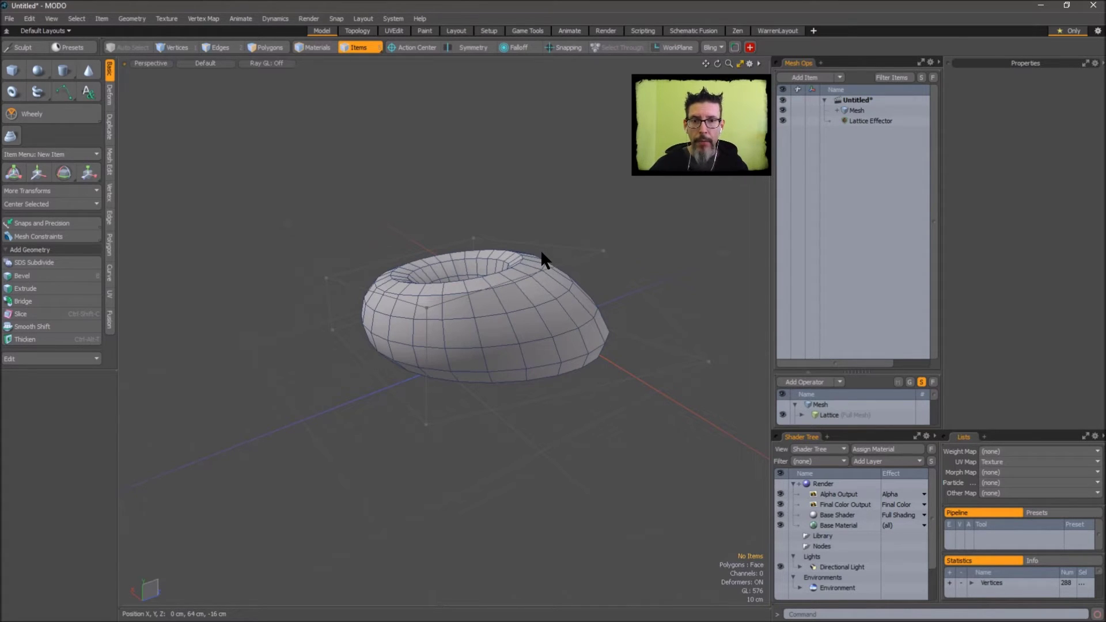
Freeze the torus's polygons with displacement, deformation, tessellation and fixed-span curve subdivision enabled
key(alt)
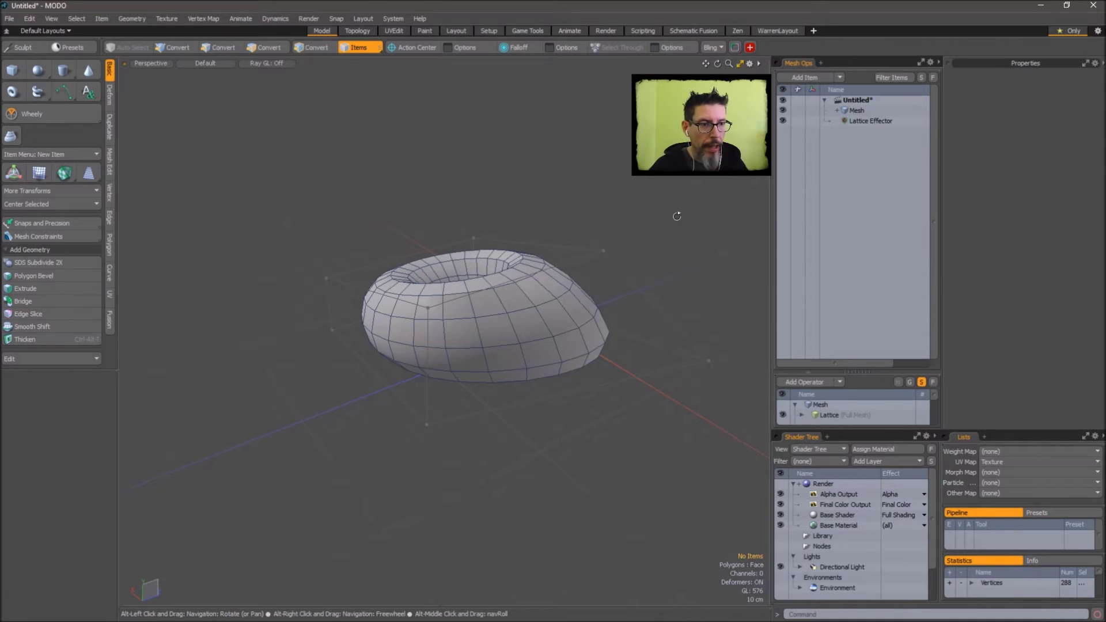
alt+drag(676, 216, 673, 236)
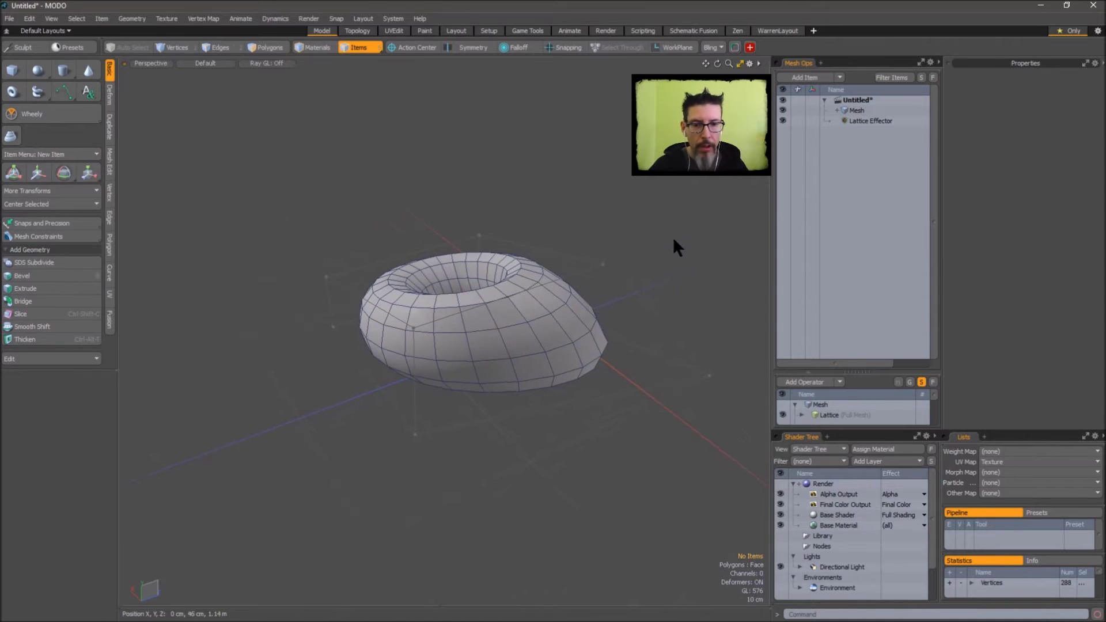
click(140, 21)
click(172, 182)
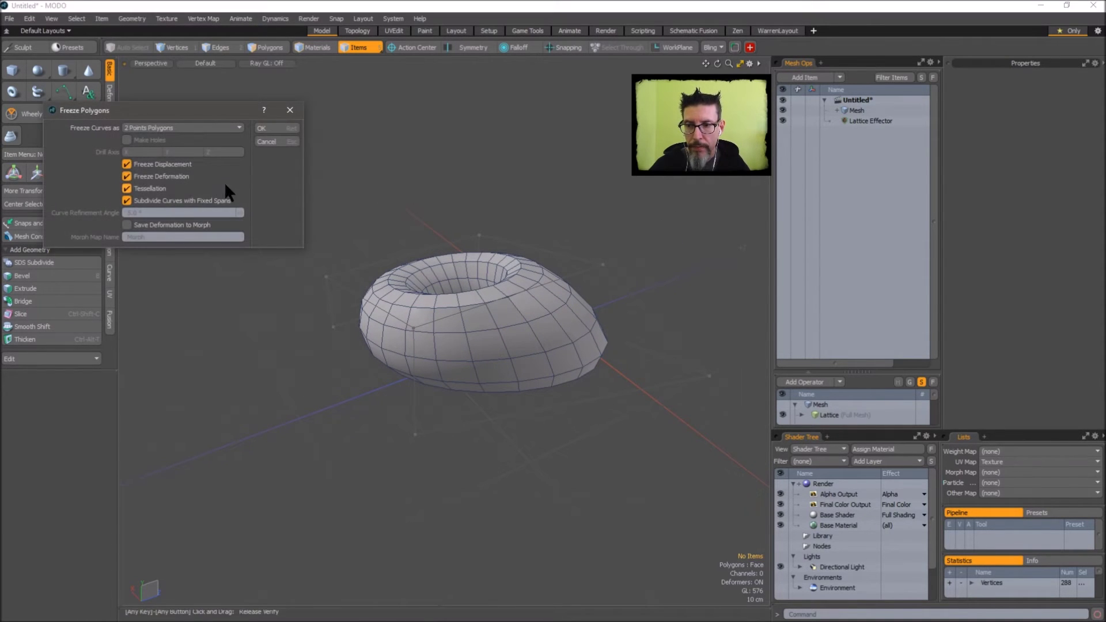
click(271, 129)
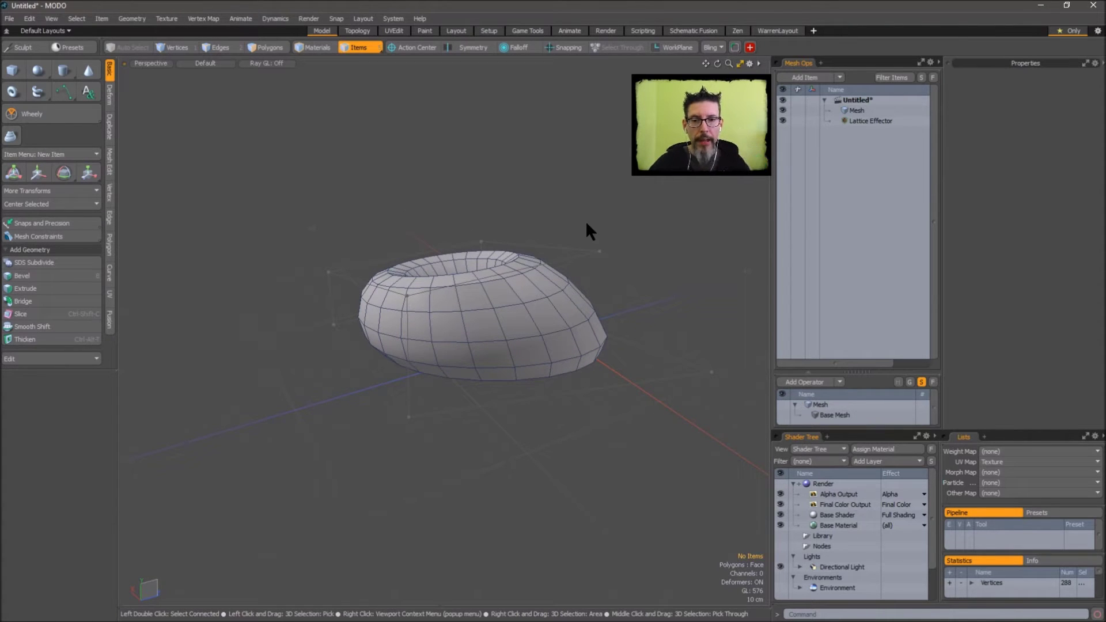
Delete the Lattice Effector item from the scene
click(857, 121)
right_click(864, 119)
mouse_move(869, 214)
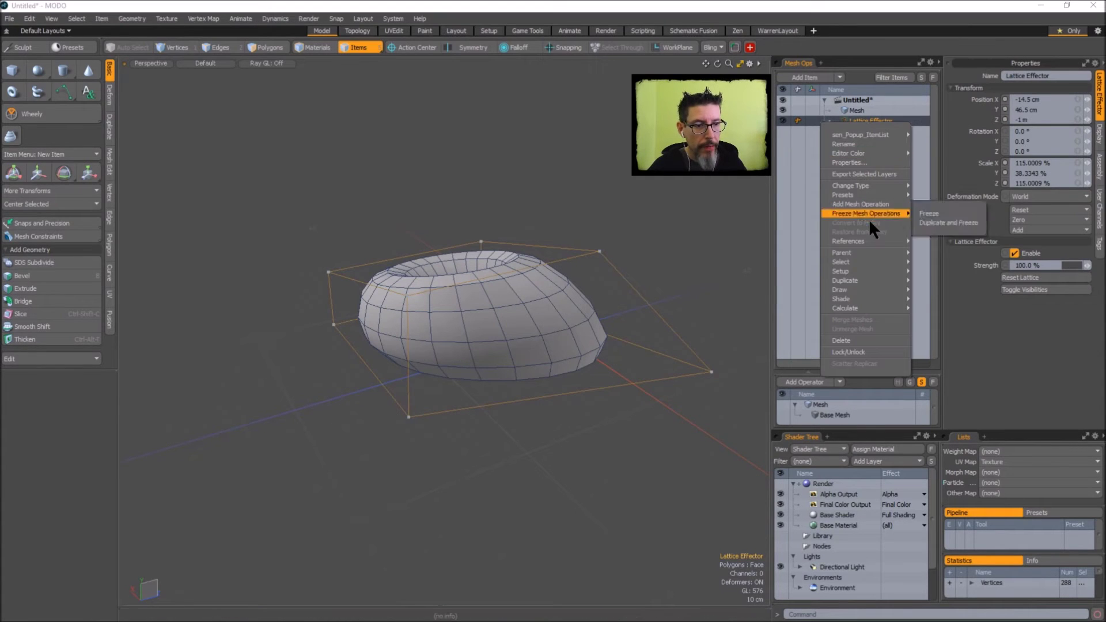
click(844, 339)
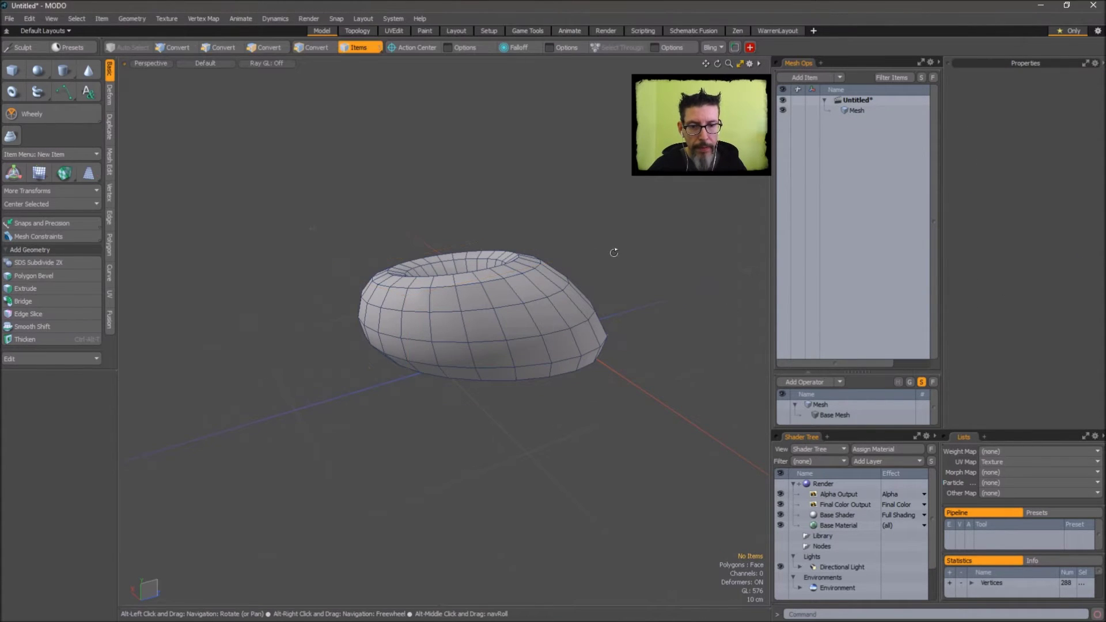
alt+drag(612, 250, 569, 304)
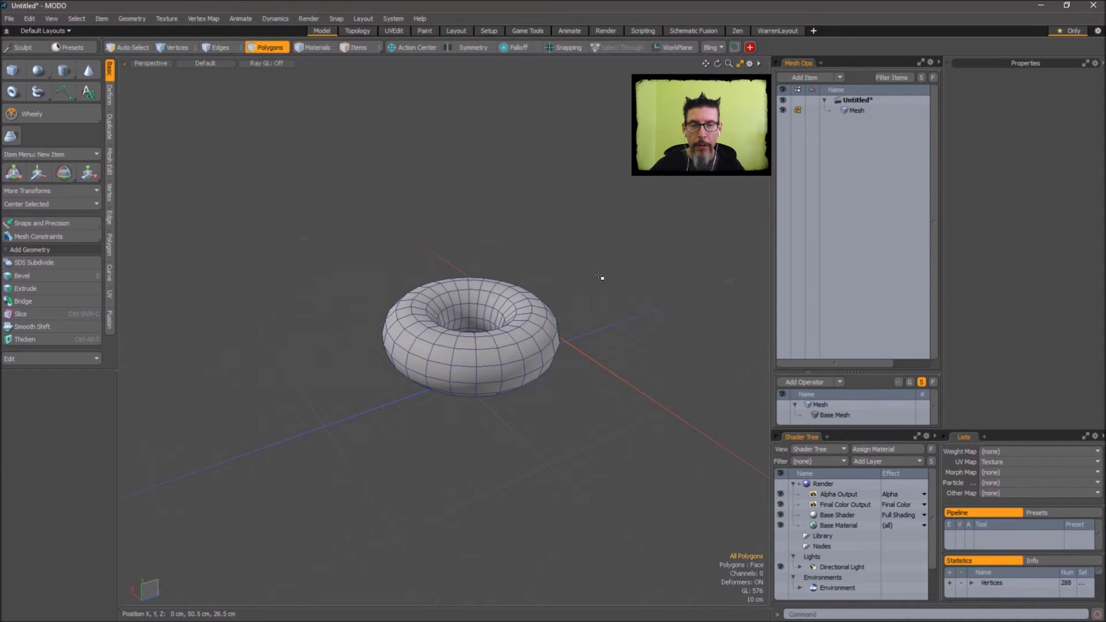
Add an FFD 2x2x2 cage around the undeformed torus
mouse_move(599, 277)
alt+mouse_down()
mouse_move(613, 279)
mouse_move(583, 276)
alt+mouse_up()
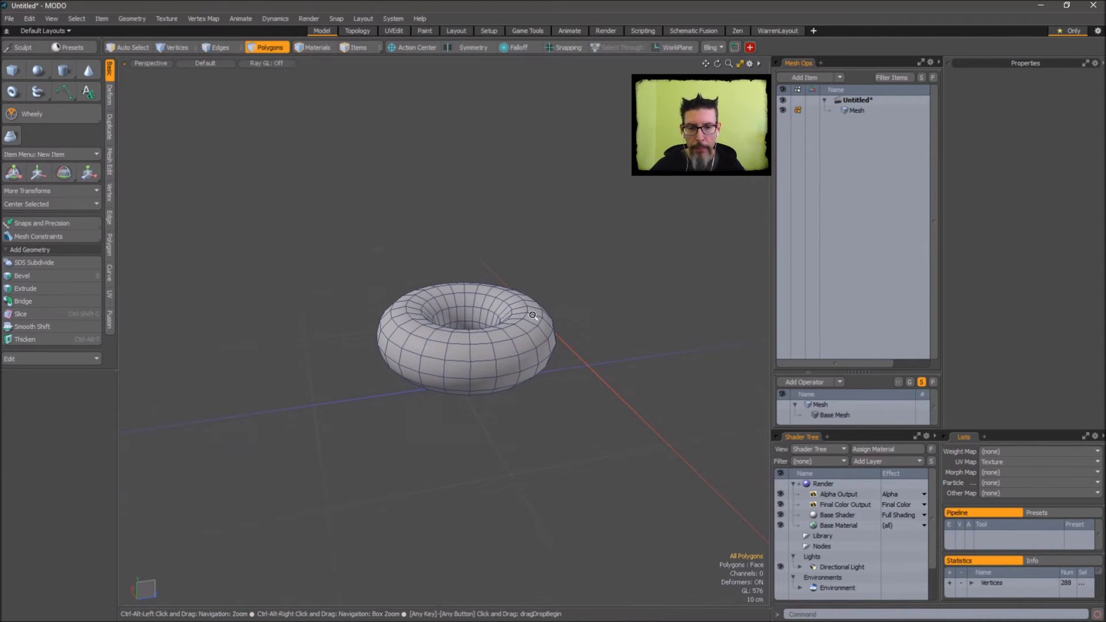
scroll(560, 309, up, 3)
scroll(560, 309, down, 2)
alt+drag(604, 329, 581, 321)
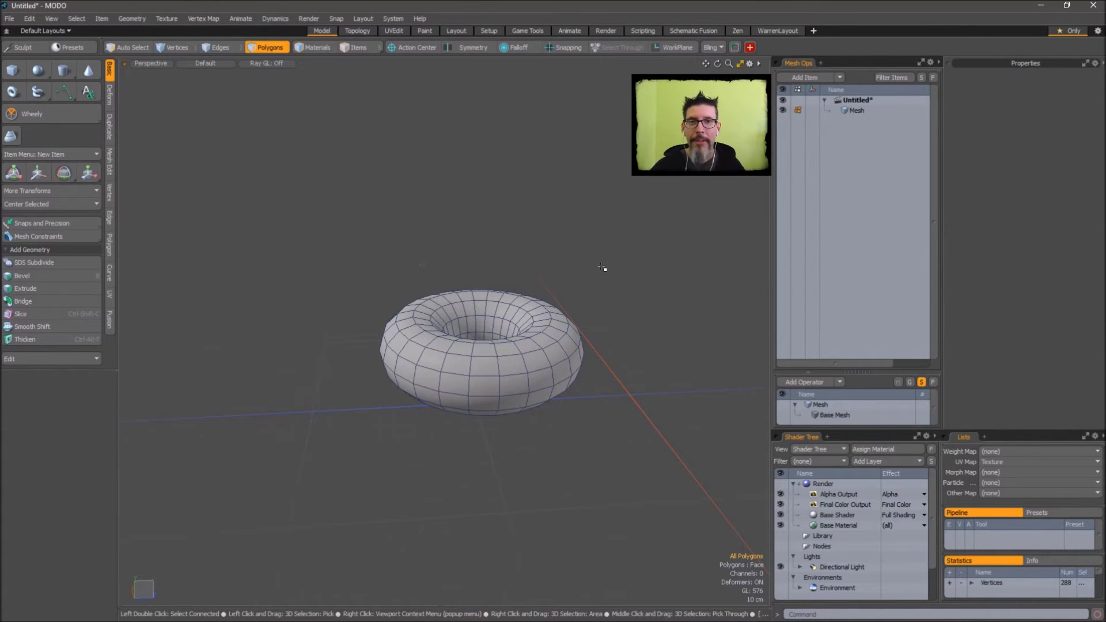
key(ctrl+alt+f)
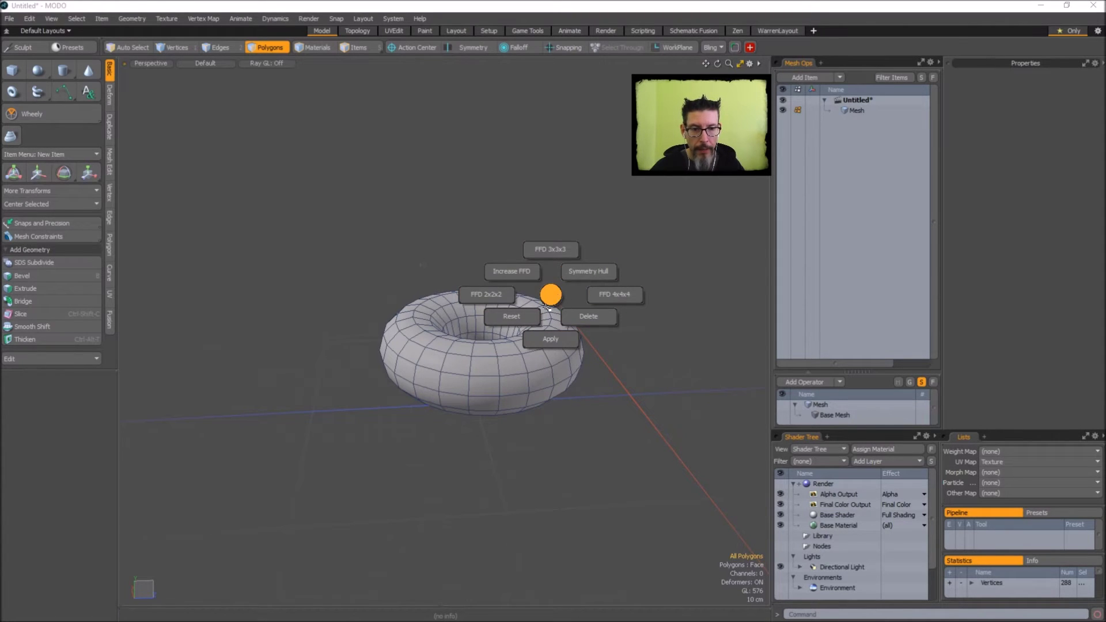
click(498, 293)
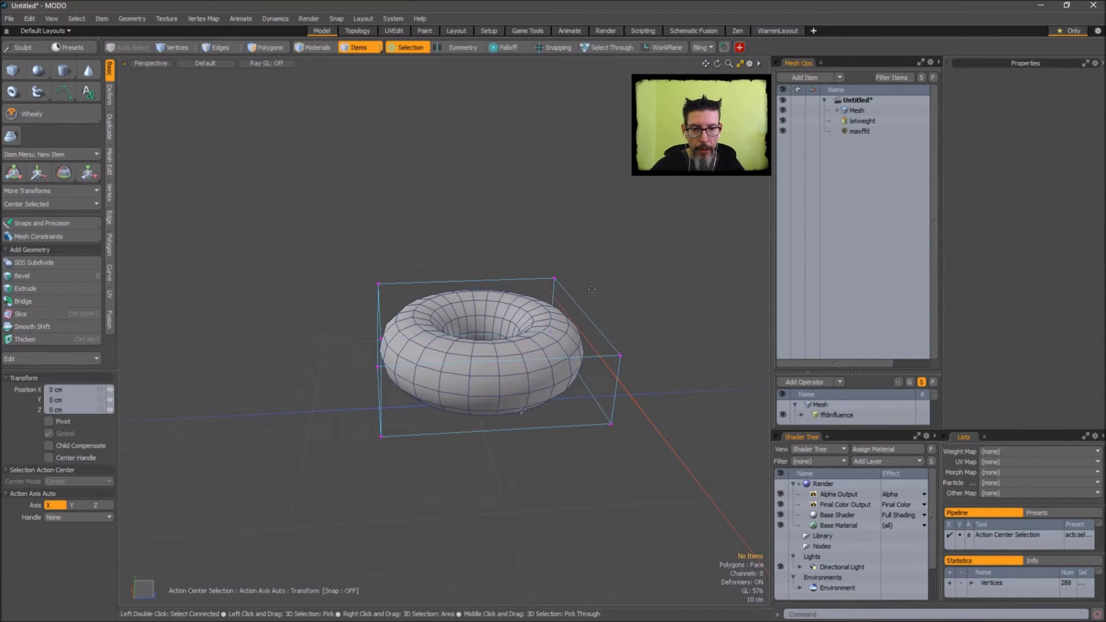
alt+drag(498, 295, 597, 272)
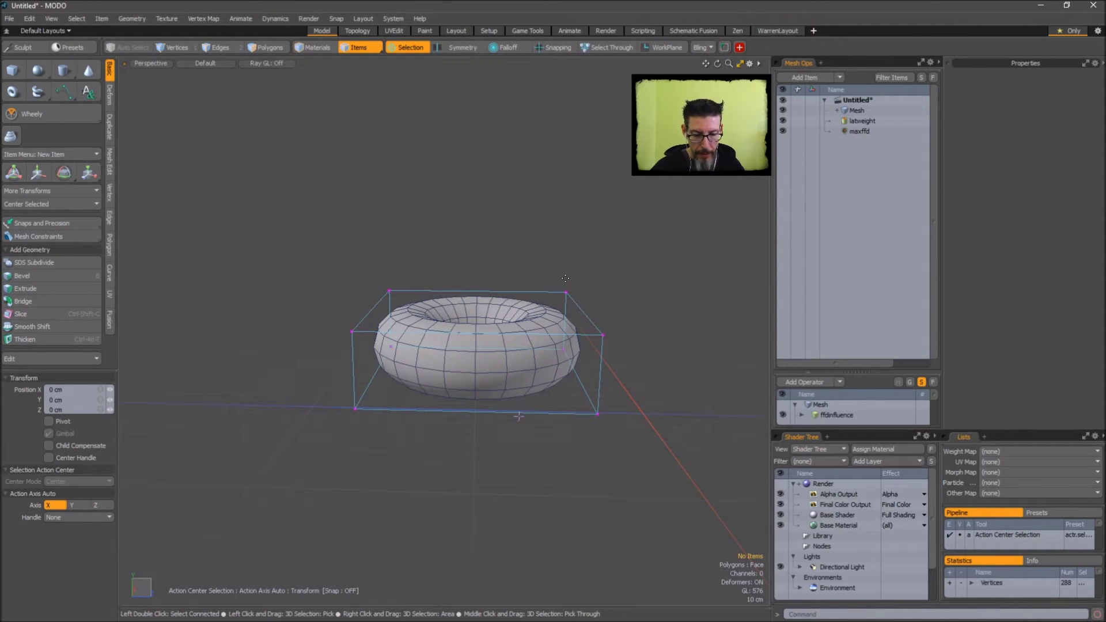
With Select Through on, move the cage's two upper positive Z corner points to Y 1.5 m and Z about 63.9 cm
key(grave)
right_drag(546, 274, 623, 280)
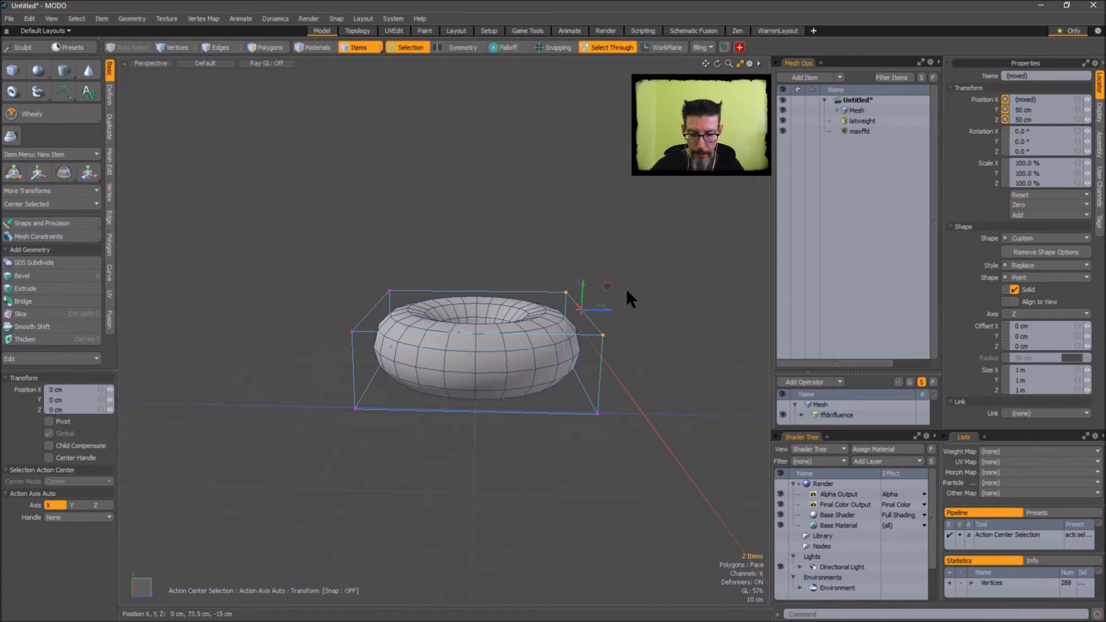
mouse_move(608, 287)
mouse_down()
mouse_move(615, 227)
mouse_move(639, 215)
mouse_up()
alt+drag(639, 311, 600, 393)
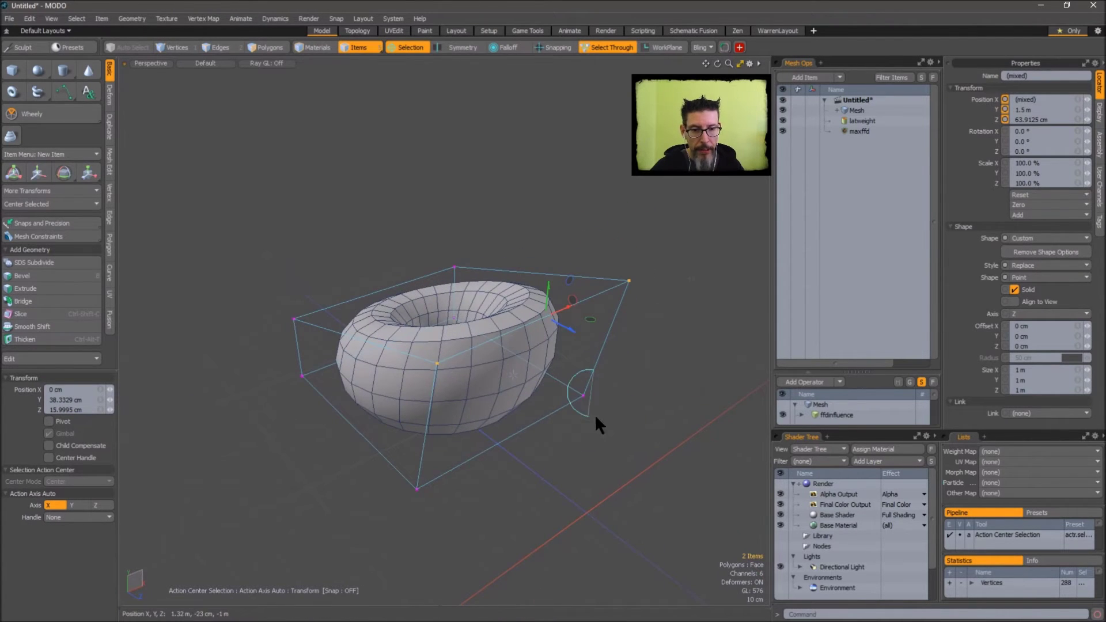
Pull the cage's lower corner point at positive X and Z outward to X about 89.1 cm and Z about 84.3 cm
right_drag(596, 417, 599, 403)
mouse_move(628, 351)
alt+mouse_down()
mouse_move(654, 446)
mouse_move(712, 426)
alt+mouse_up()
alt+drag(600, 350, 649, 316)
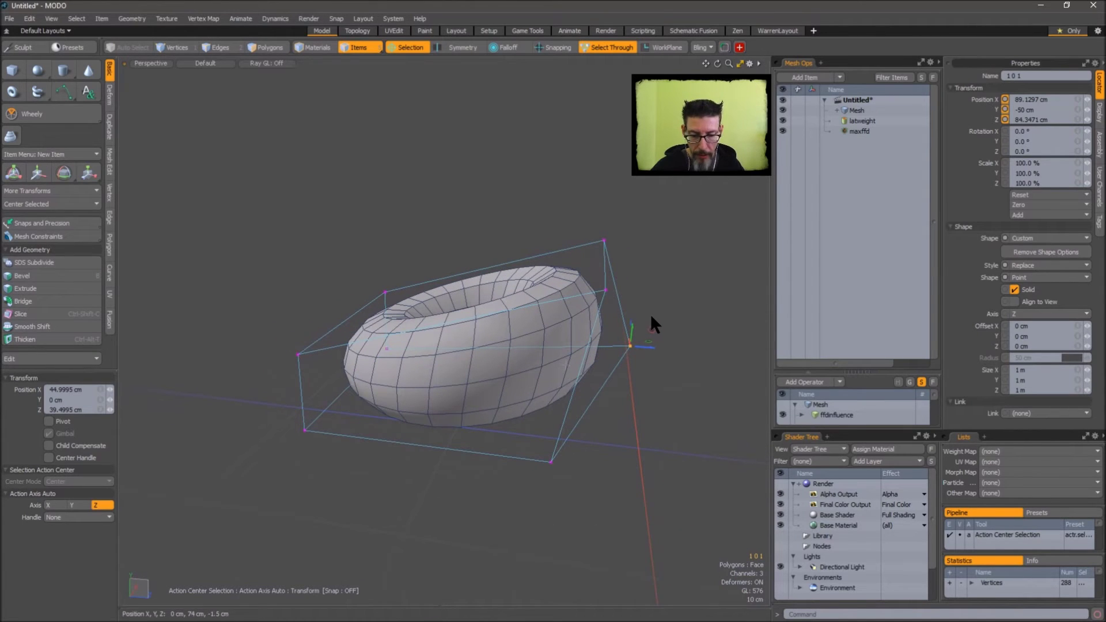
Apply the FFD deformation to the torus, deselect the mesh and return to polygon selection mode
key(ctrl+f)
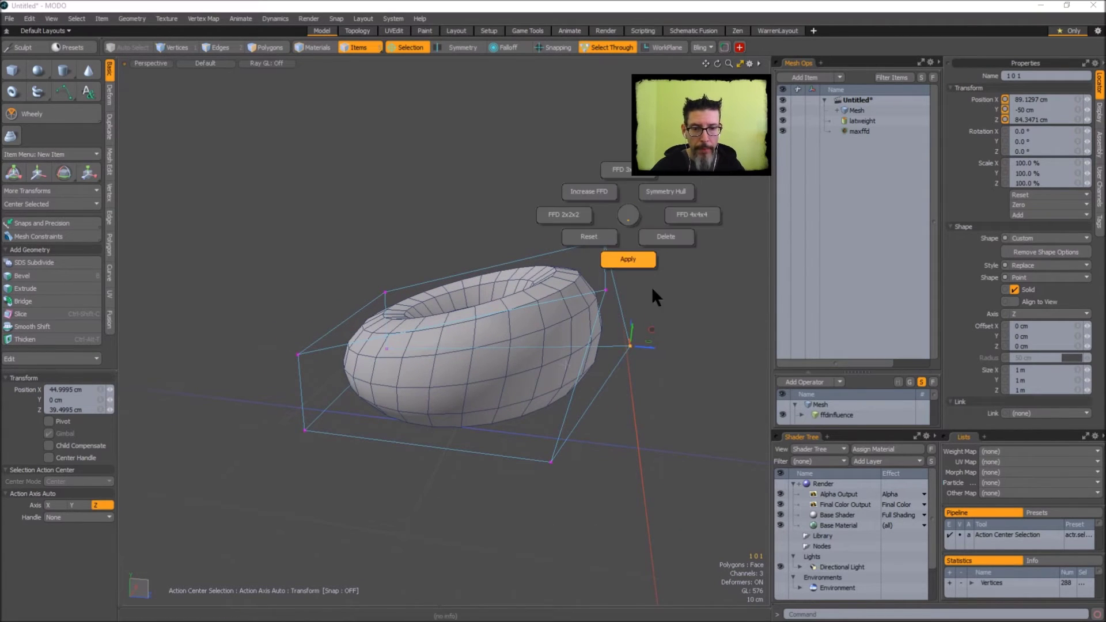
click(629, 259)
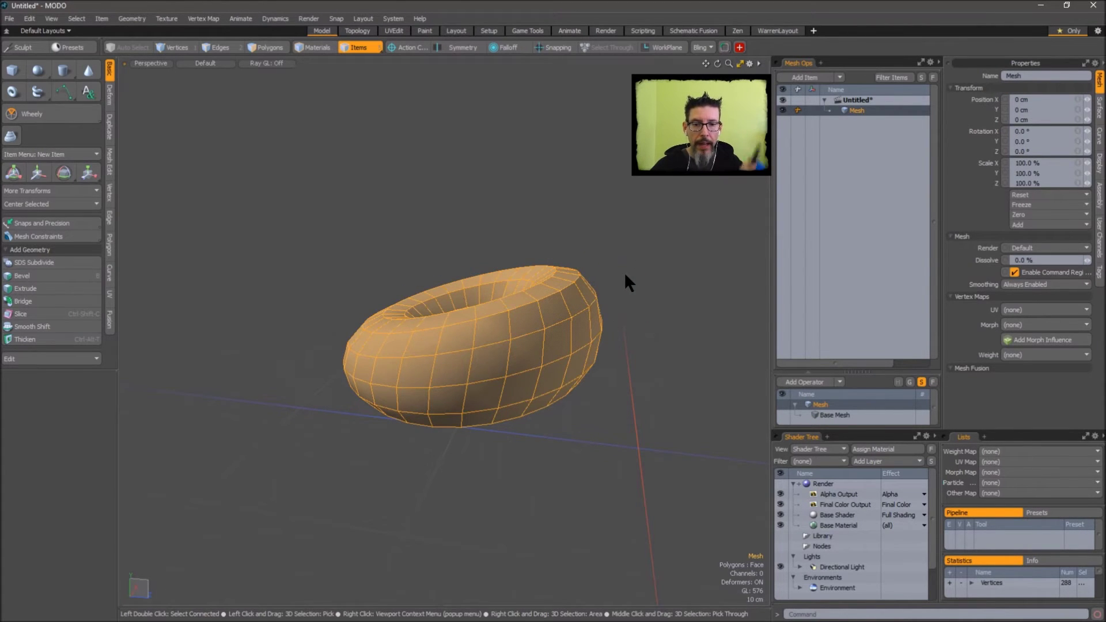
click(639, 246)
key(3)
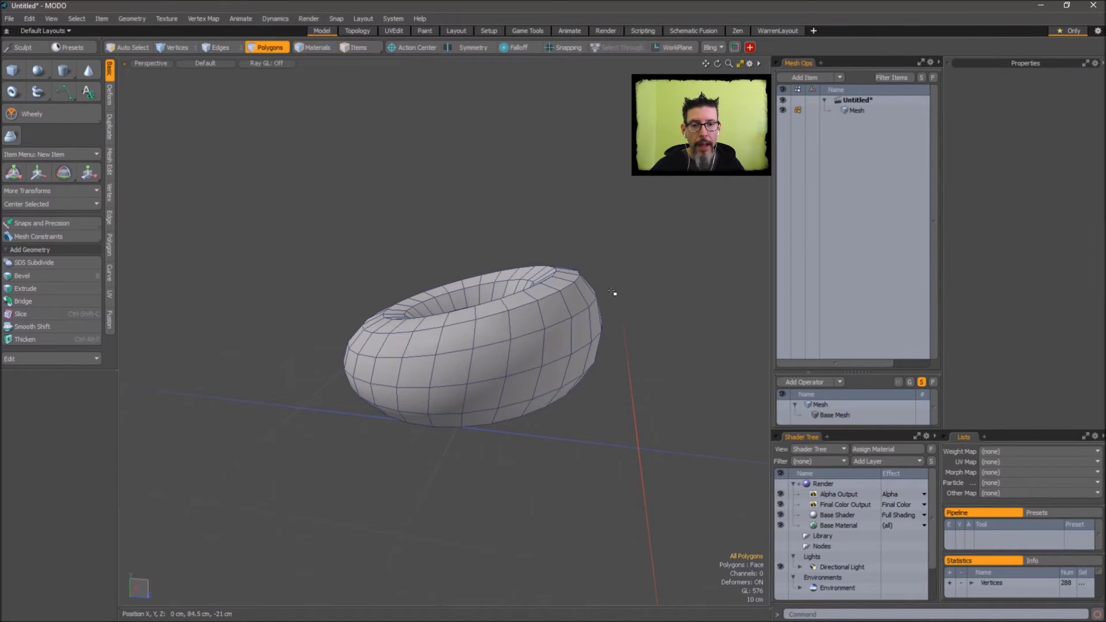
alt+drag(612, 292, 624, 309)
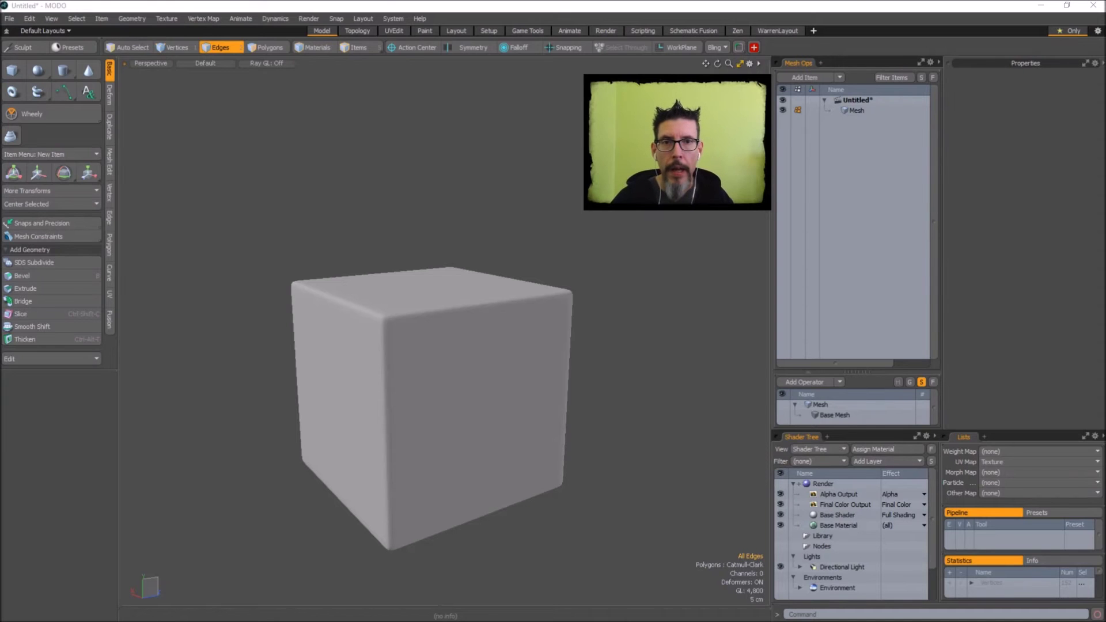
Convert the cube from Catmull-Clark subdivision to regular face polygons
alt+drag(641, 279, 576, 289)
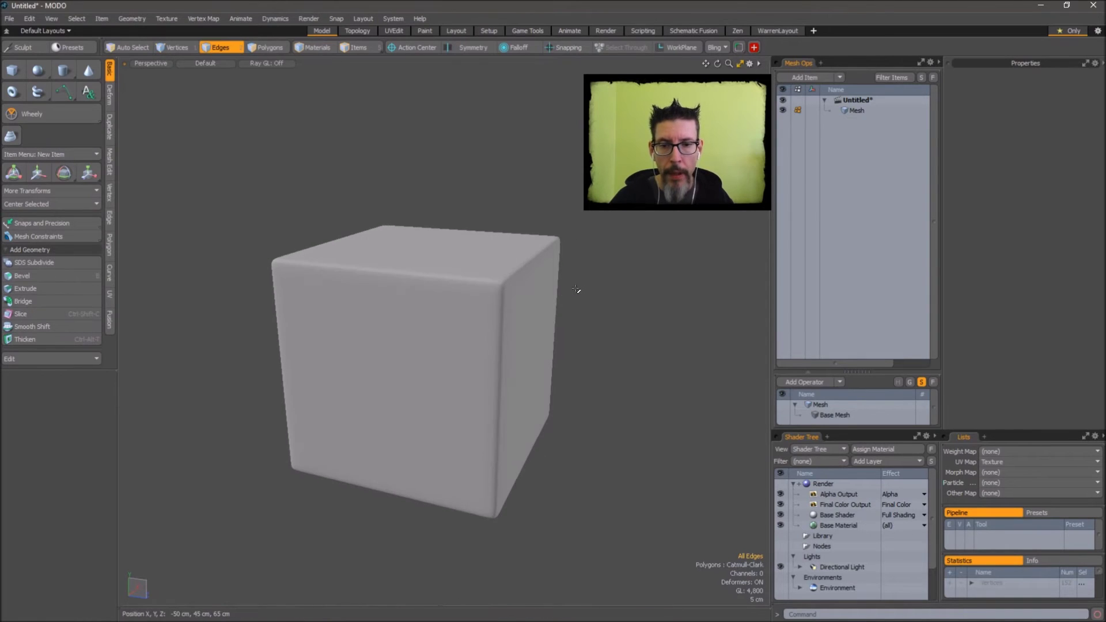
key(Tab)
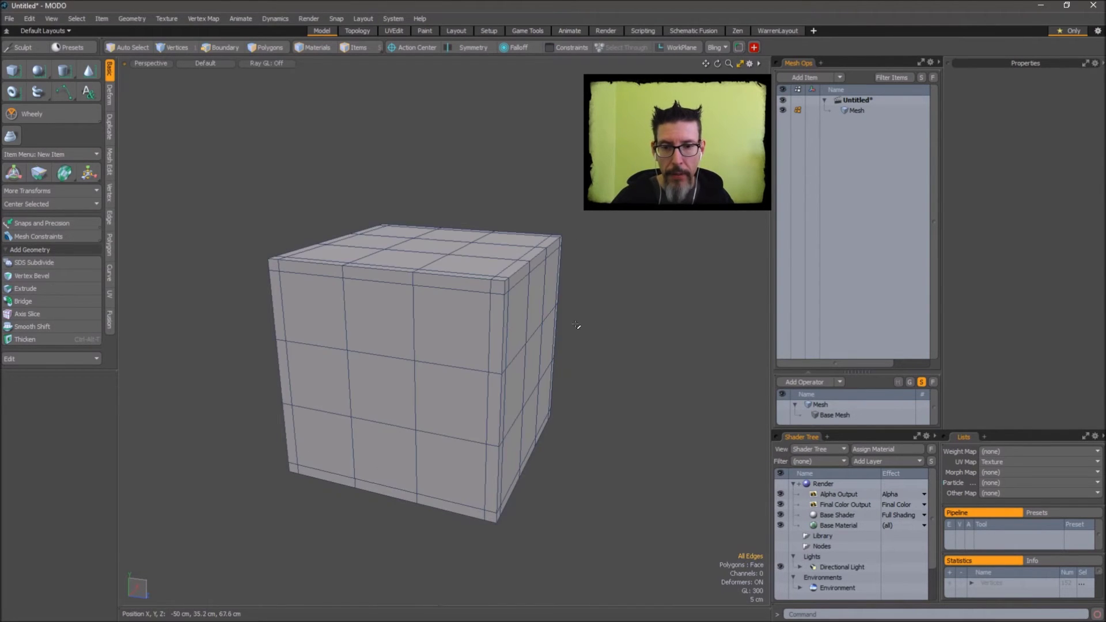
alt+drag(576, 290, 445, 254)
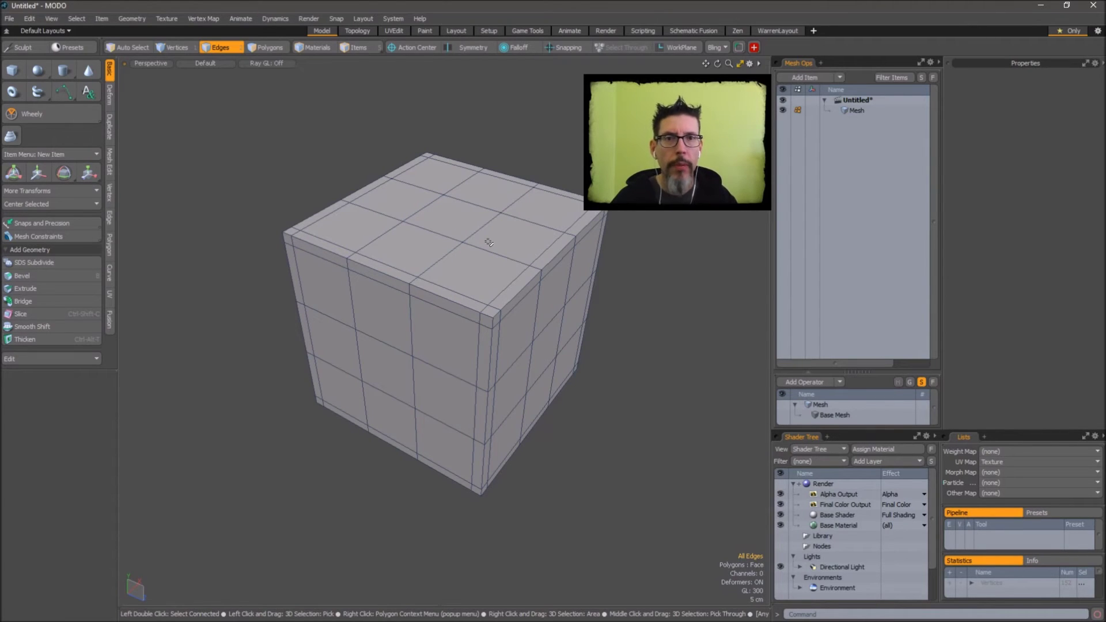
alt+drag(488, 242, 630, 259)
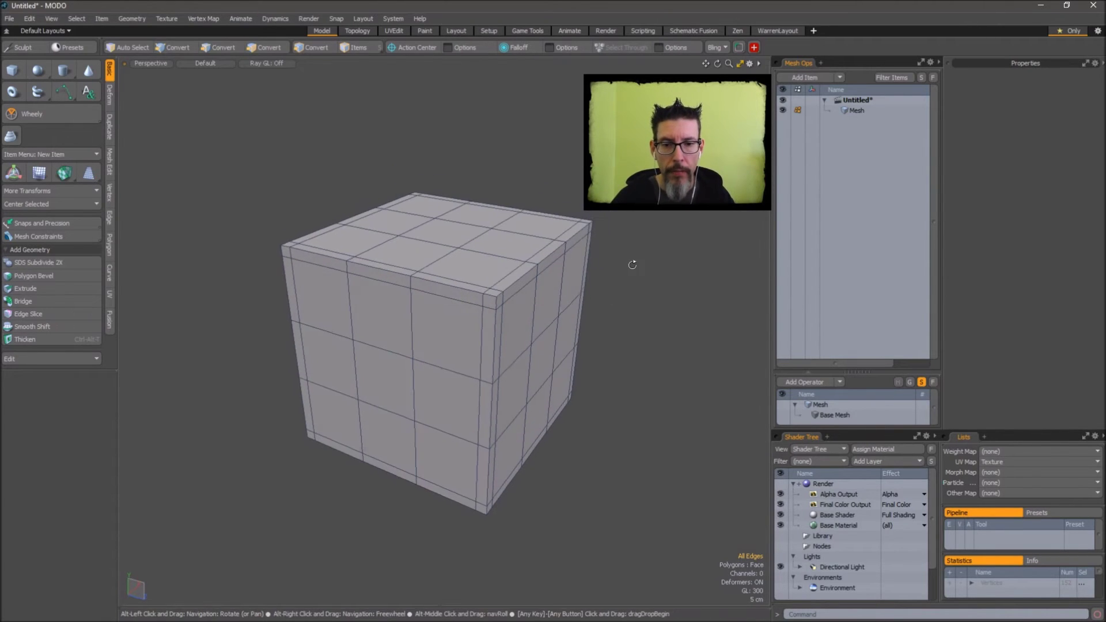
Convert the cube to Catmull-Clark subdivision and fit a 3x3x3 FFD cage around it
key(Tab)
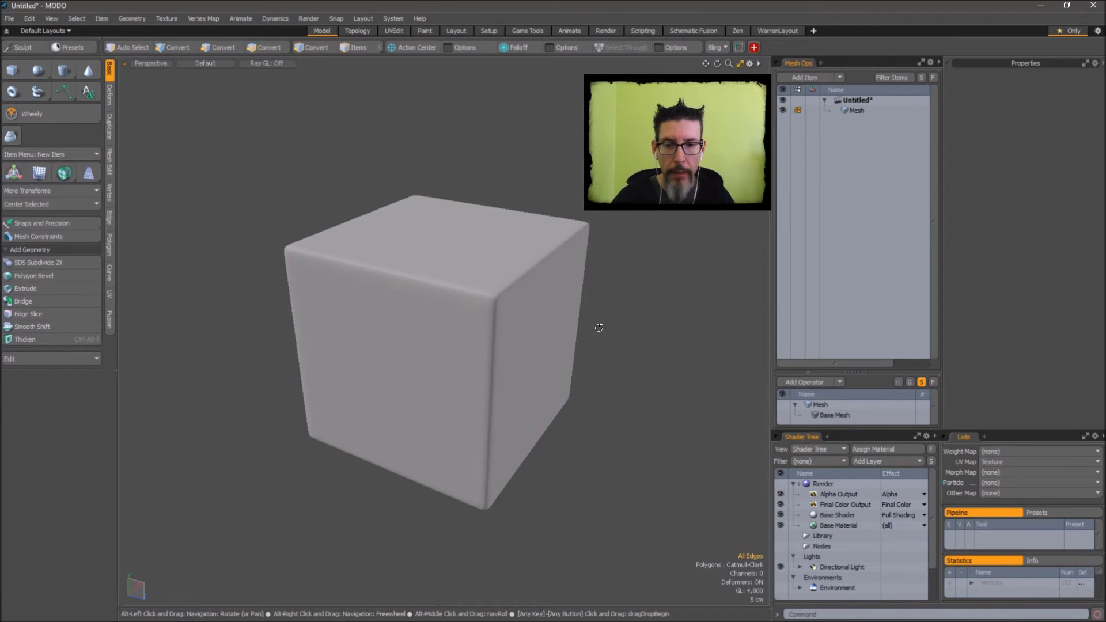
alt+drag(597, 324, 579, 337)
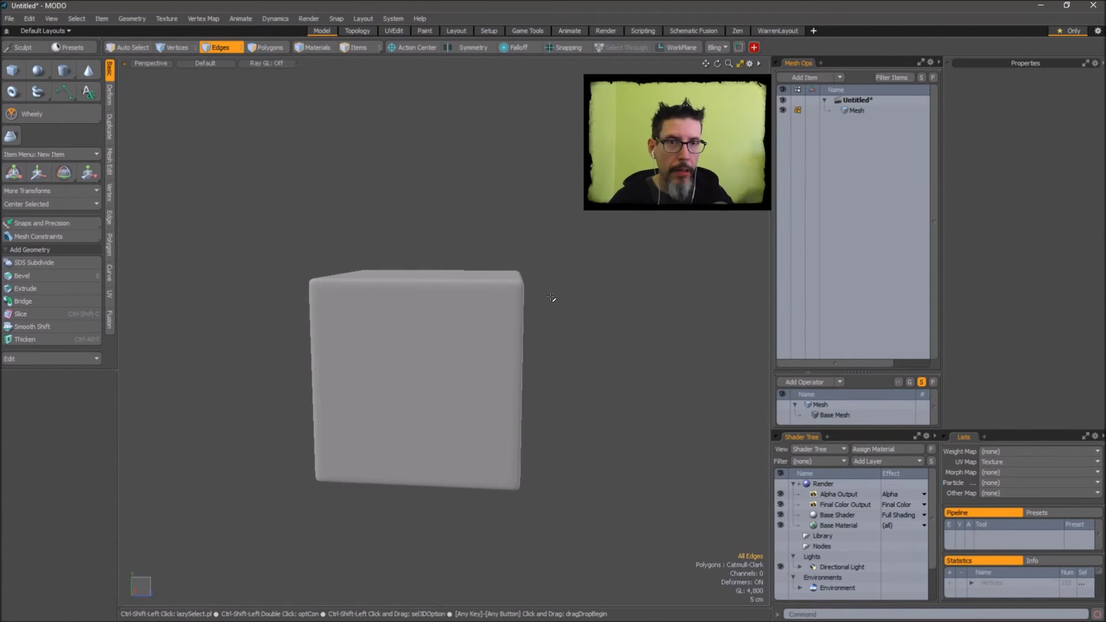
key(ctrl+shift+f)
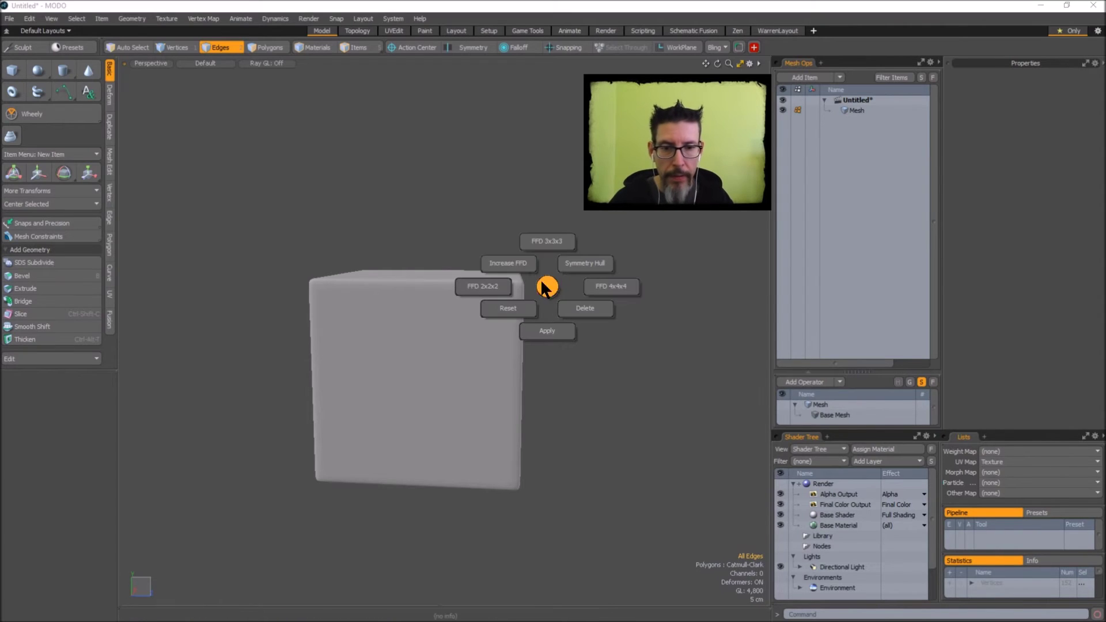
click(554, 241)
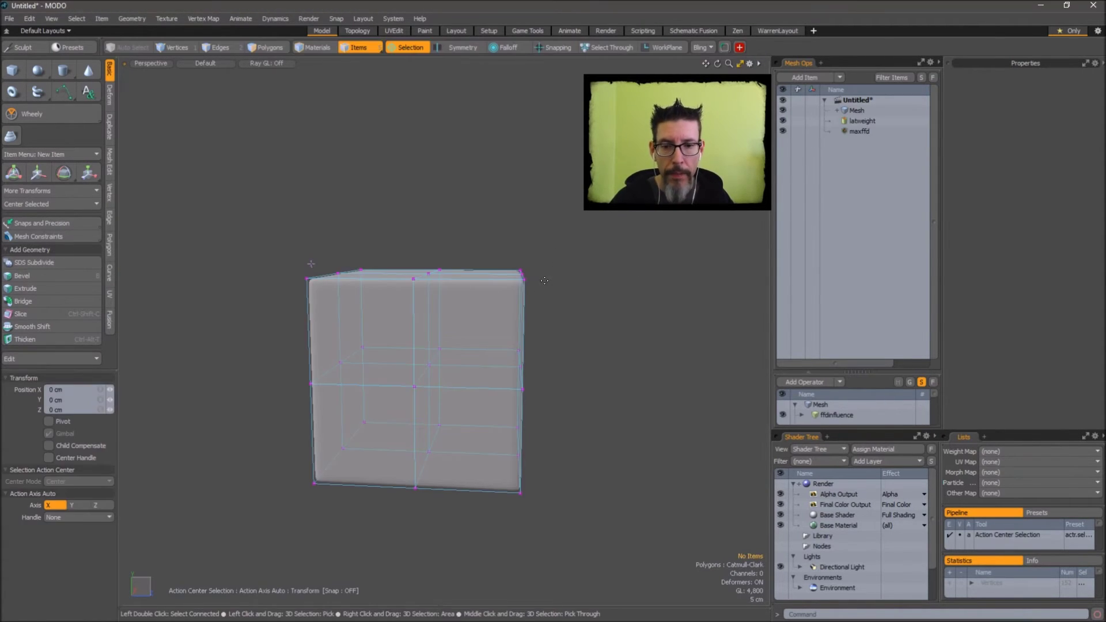
Raise the centre point of the cage's top face to Y about 1.54 m
alt+drag(536, 350, 611, 344)
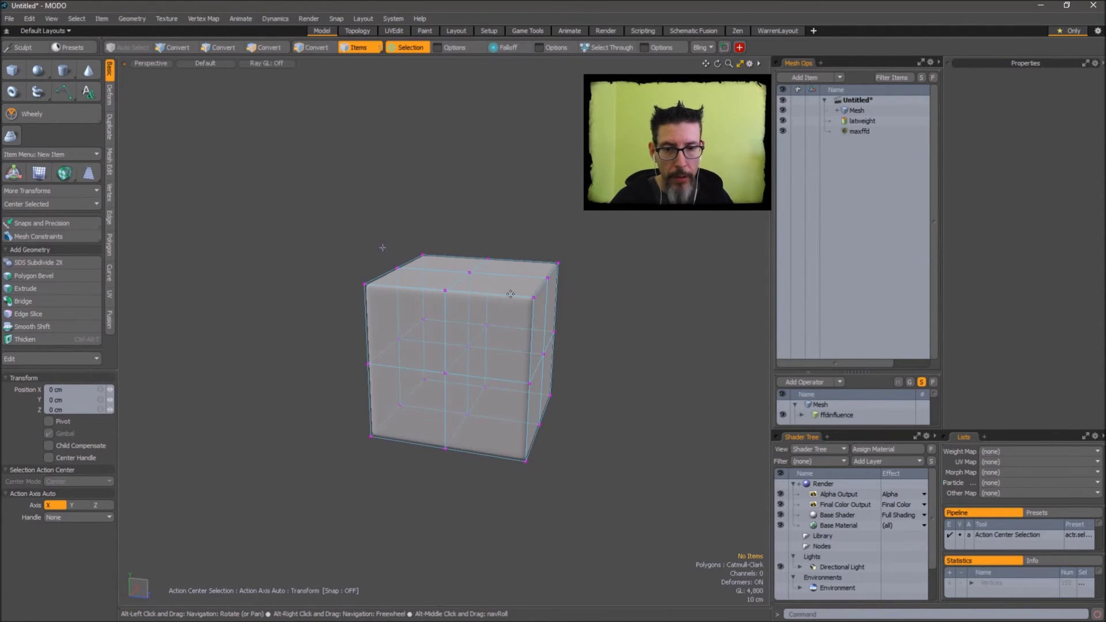
key(ctrl+t)
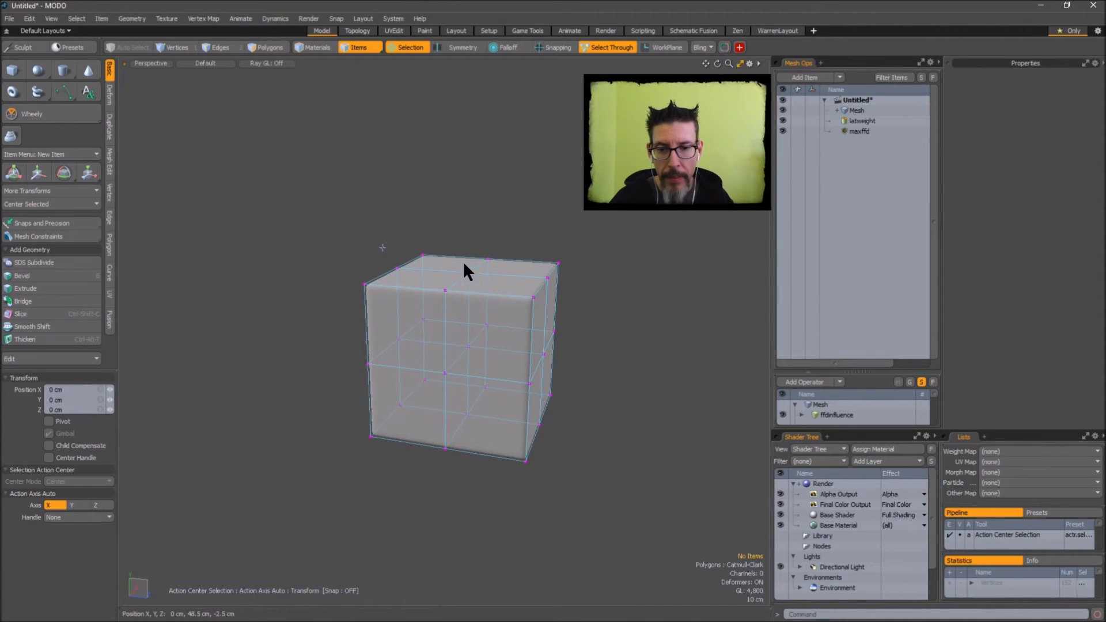
click(478, 274)
key(w)
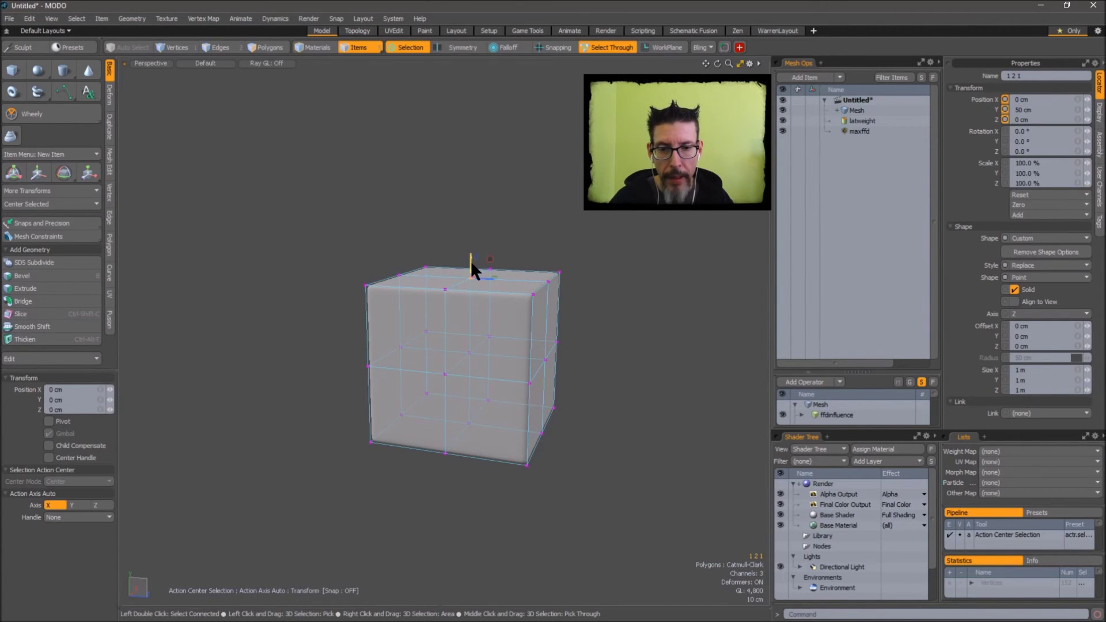
drag(471, 260, 472, 106)
alt+drag(578, 208, 583, 266)
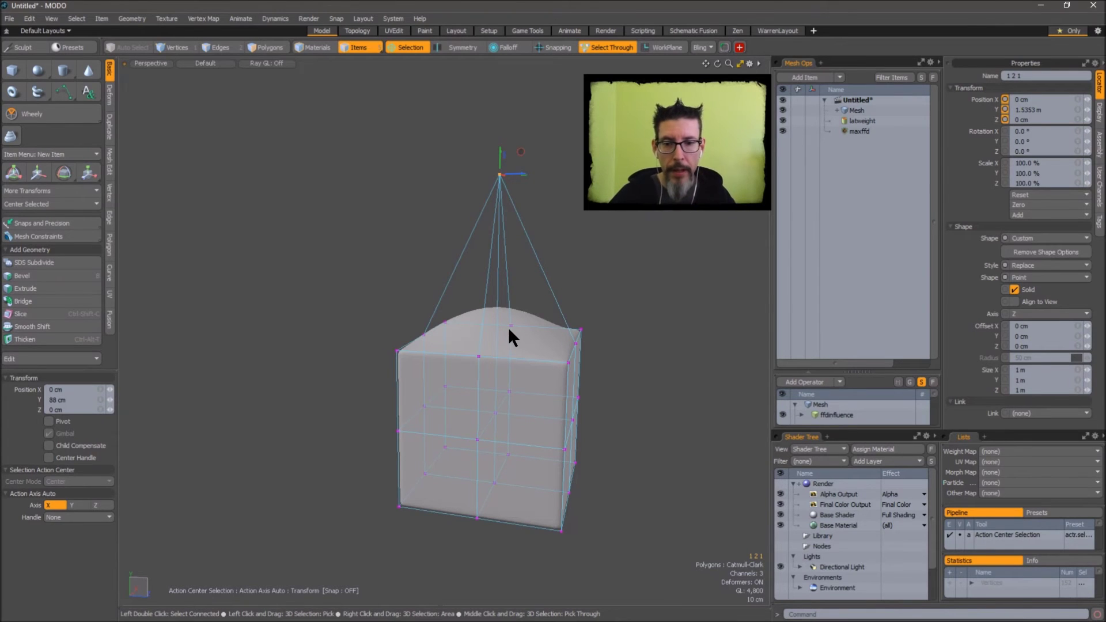
alt+drag(592, 306, 583, 327)
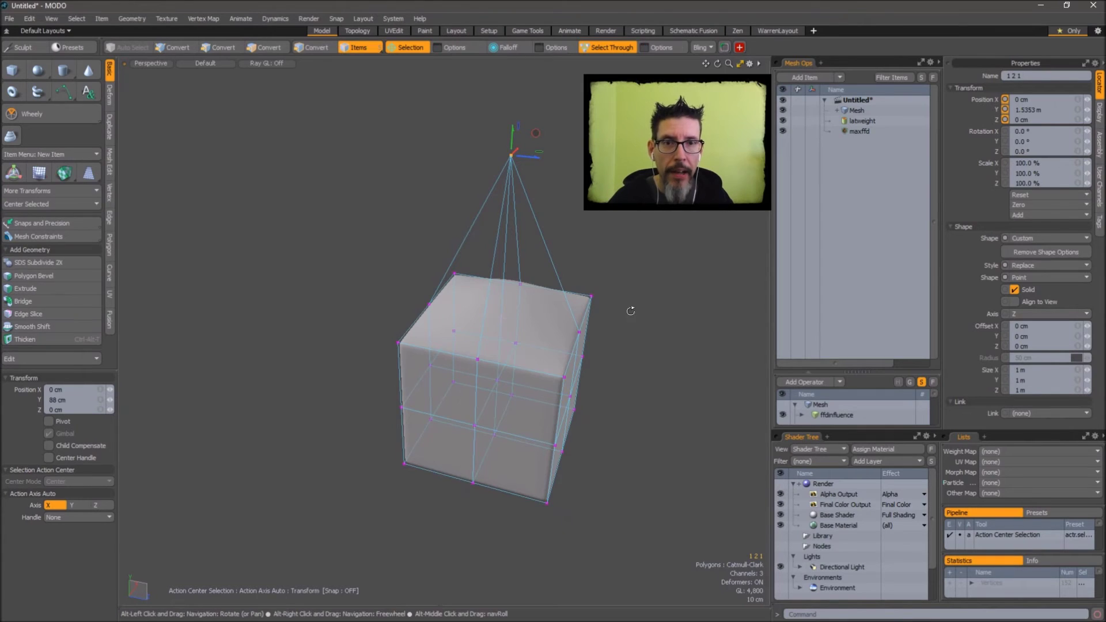
Select the three mid-height points on the cage's positive Z side and pull them outward to Z about 1.03 m
alt+drag(625, 304, 583, 233)
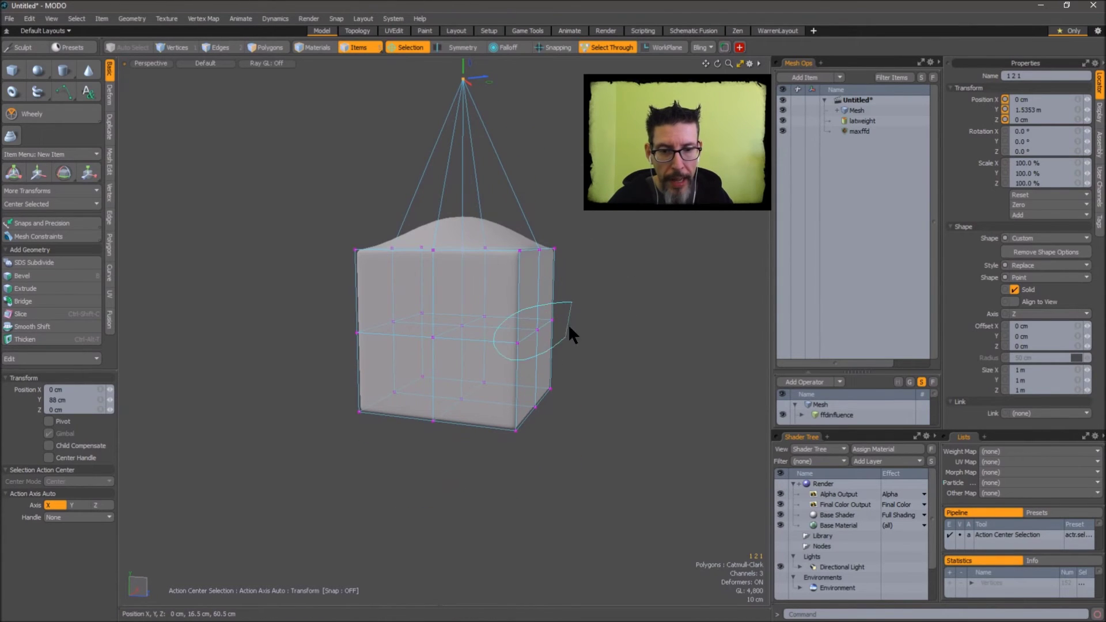
right_drag(569, 325, 570, 320)
mouse_move(570, 320)
alt+mouse_down()
mouse_move(593, 311)
mouse_move(541, 327)
mouse_move(609, 332)
alt+mouse_up()
mouse_move(645, 248)
alt+mouse_down()
mouse_move(589, 283)
mouse_move(534, 285)
mouse_move(644, 284)
mouse_move(583, 268)
mouse_move(553, 311)
mouse_move(493, 307)
mouse_move(507, 270)
mouse_move(520, 276)
mouse_move(502, 364)
mouse_move(628, 260)
alt+mouse_up()
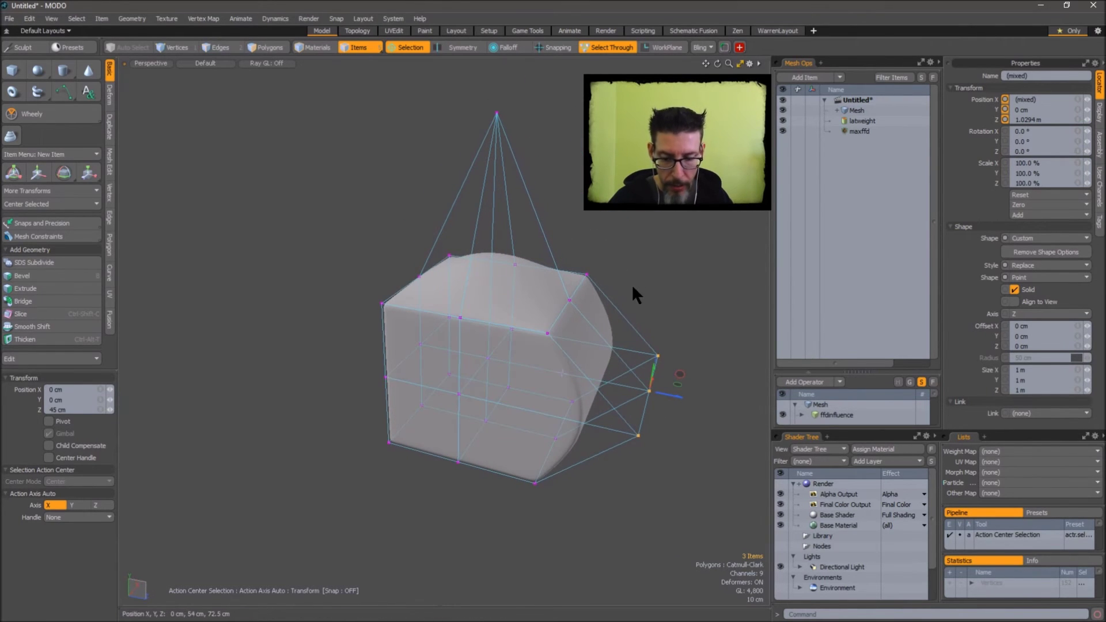
Apply the FFD deformation to the cube and return to polygon selection mode with nothing selected
key(ctrl+1)
click(610, 277)
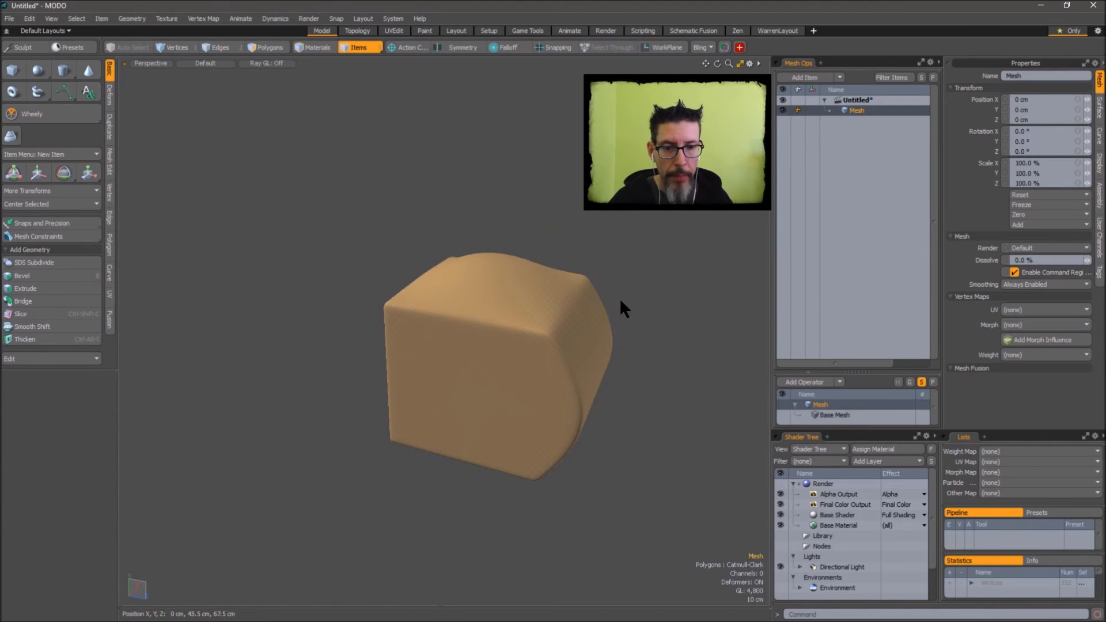
mouse_move(621, 301)
alt+mouse_down()
mouse_move(640, 303)
mouse_move(617, 288)
alt+mouse_up()
key(3)
key(Escape)
Compare the deformed cube with and without subdivision, leaving it as regular face polygons
key(Tab)
key(KP_7)
key(Tab)
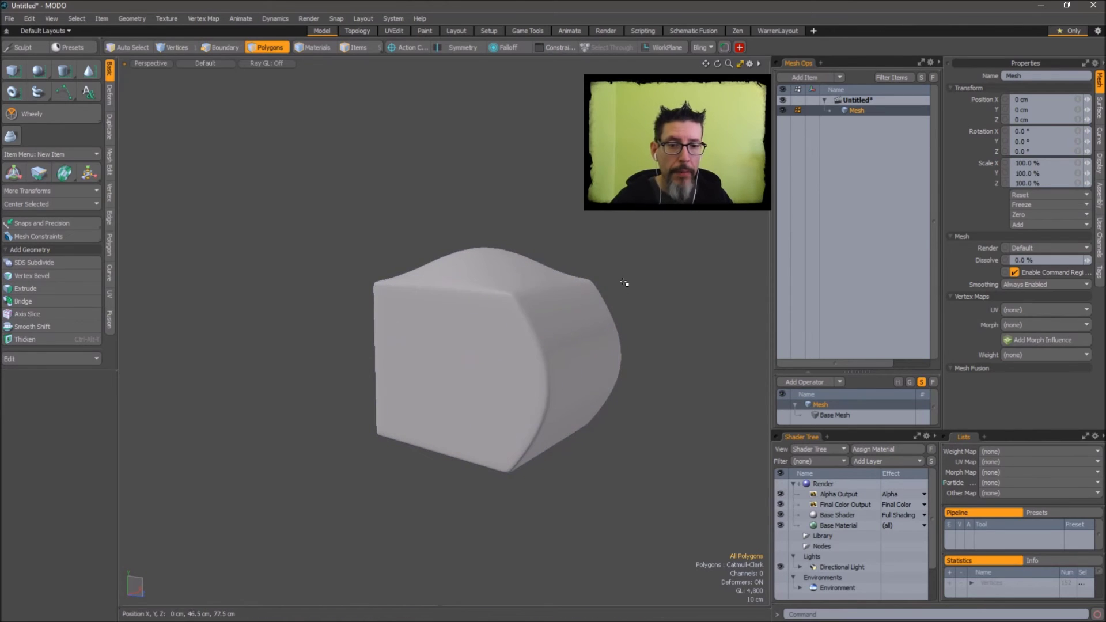
key(Tab)
key(Tab)
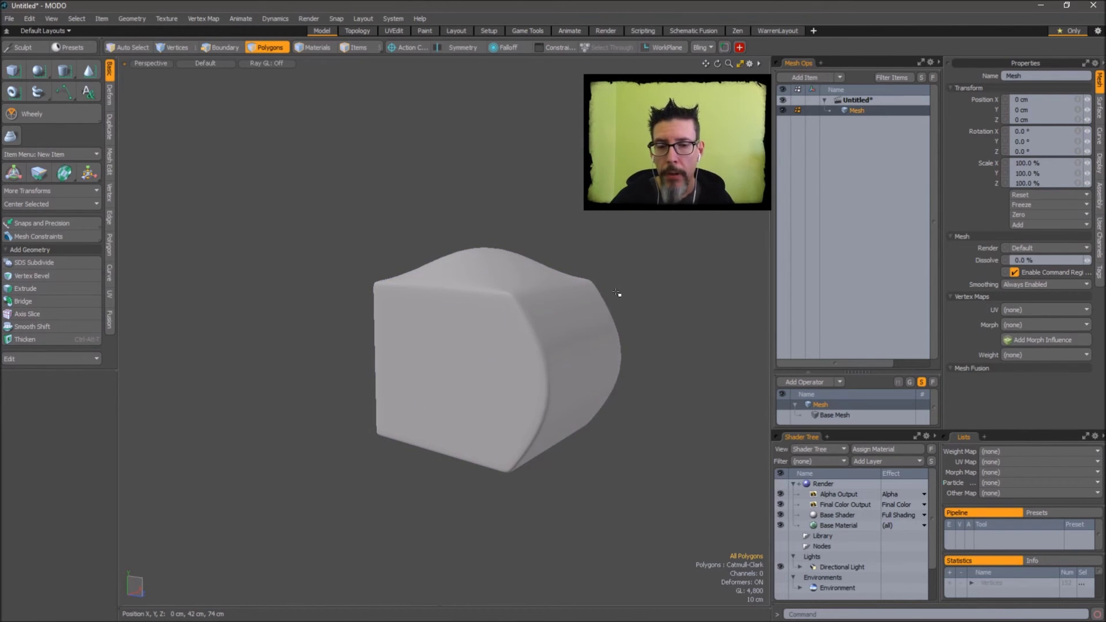
key(Tab)
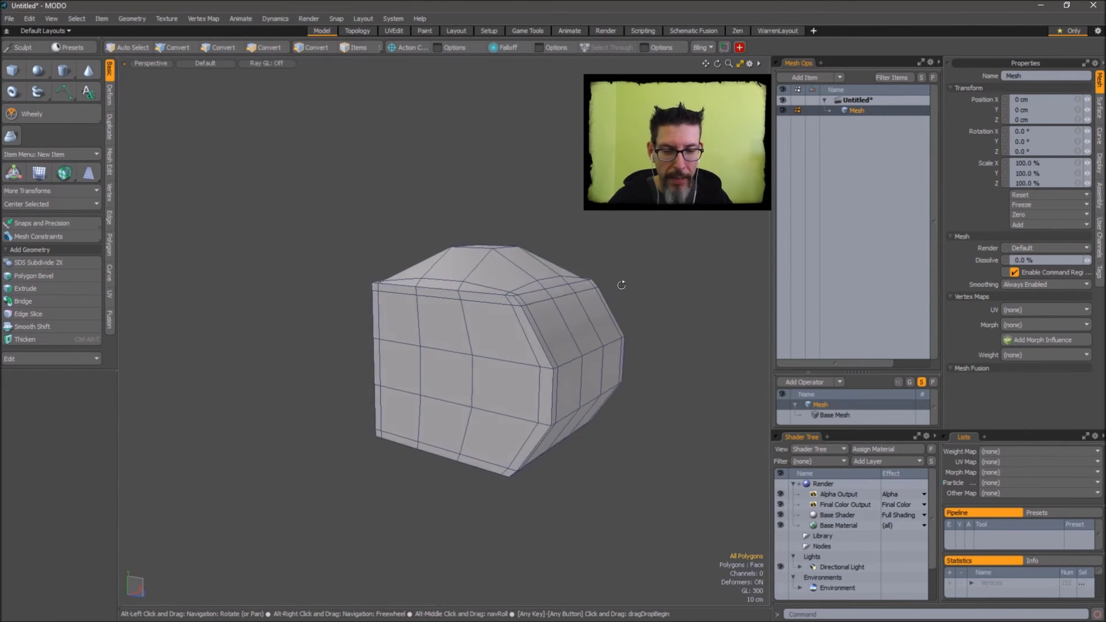
alt+drag(622, 285, 634, 321)
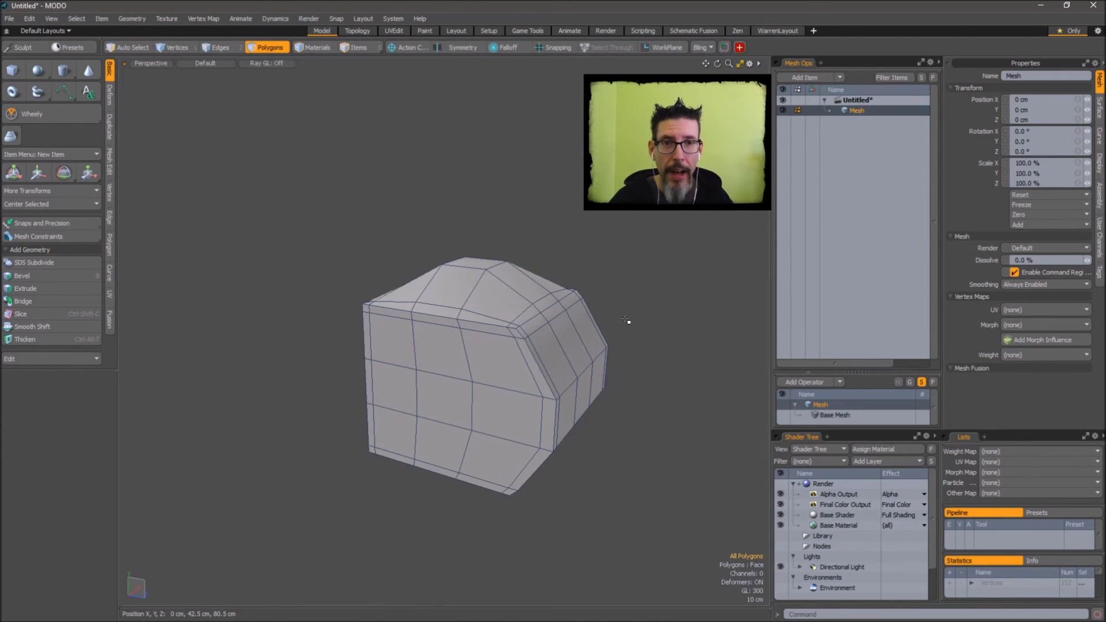
Select all connected polygons of the deformed cube and fit a 4x4x4 FFD cage around them
double_click(563, 323)
alt+drag(563, 337, 586, 328)
key(ctrl+shift+f)
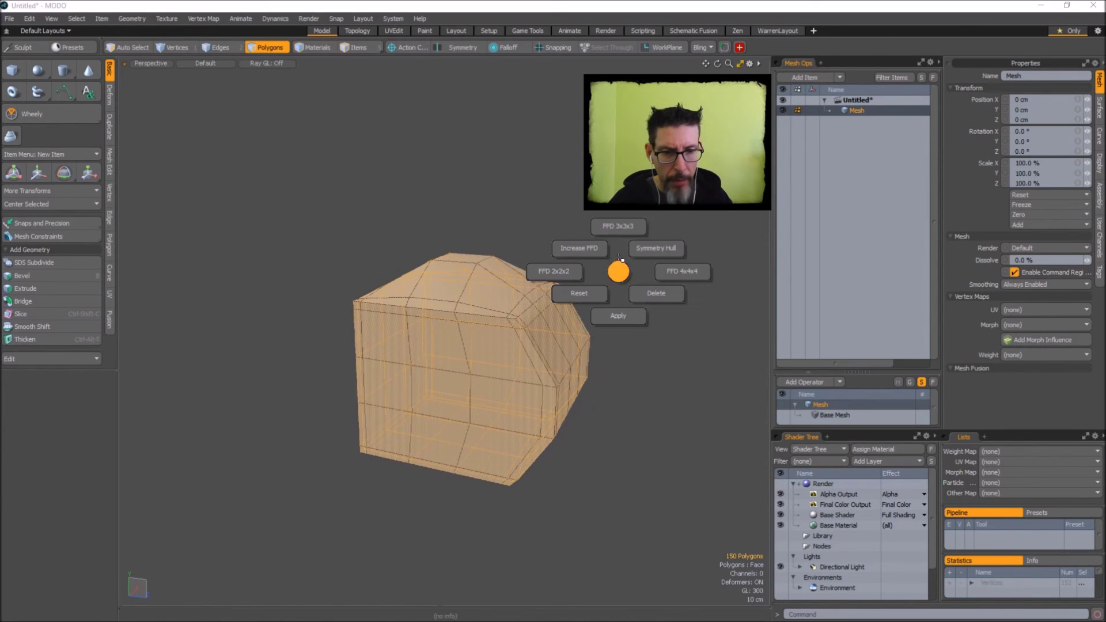
click(673, 271)
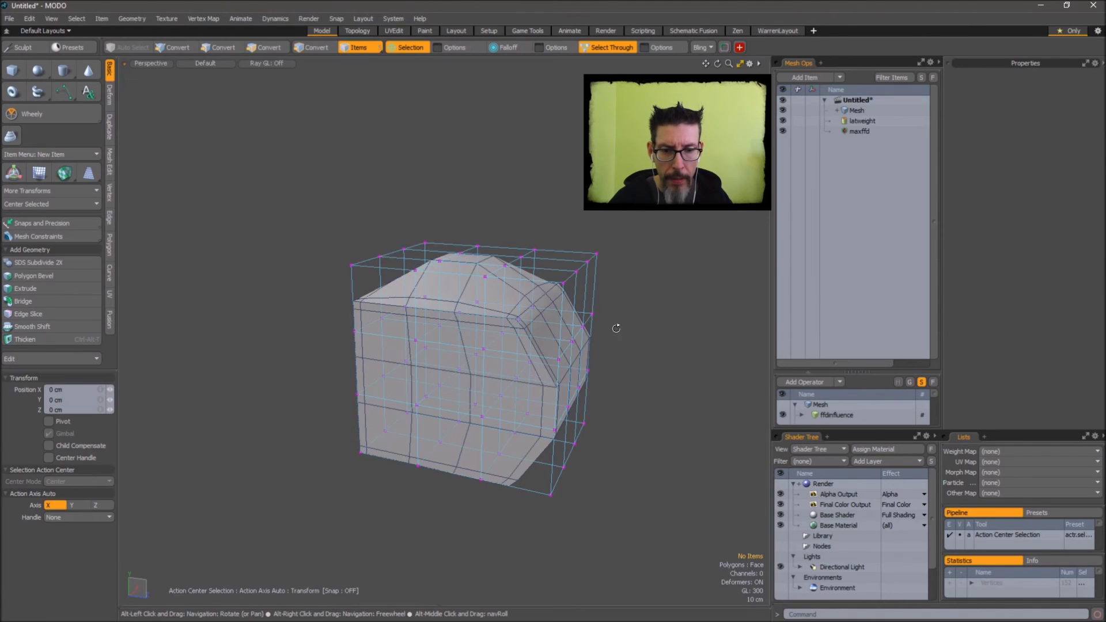
Move the cage's four lowest negative Z edge points outward to Y about -56.8 cm and Z about -1.02 m
alt+drag(616, 328, 614, 300)
right_drag(604, 310, 608, 298)
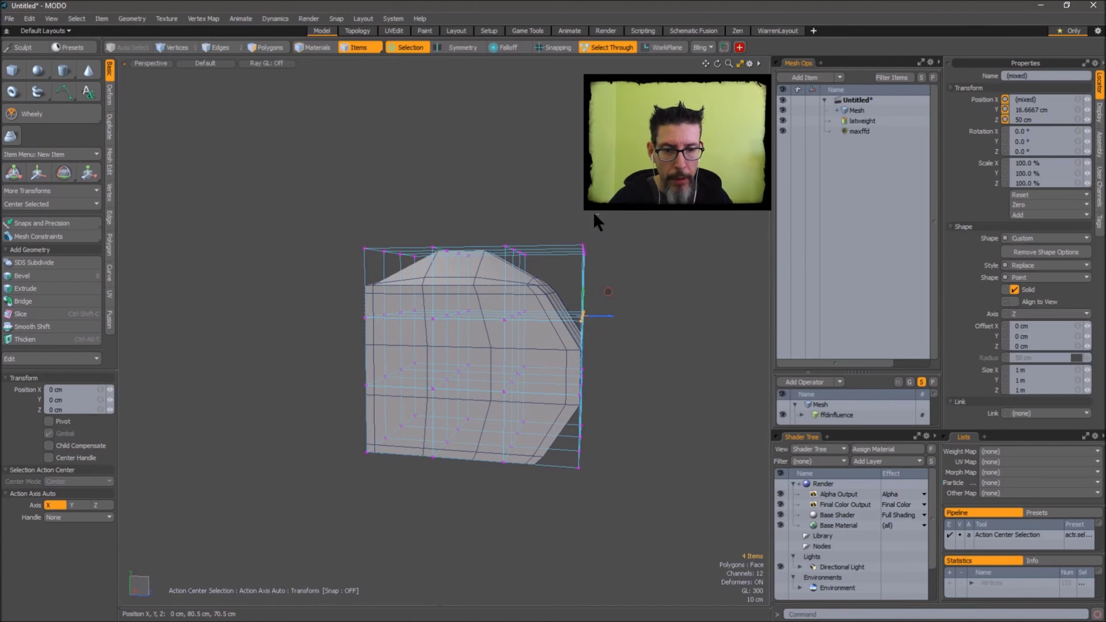
mouse_move(593, 212)
right_down()
mouse_move(561, 300)
mouse_move(575, 206)
right_up()
alt+drag(421, 380, 464, 366)
mouse_move(461, 364)
right_down()
mouse_move(440, 448)
mouse_move(468, 398)
right_up()
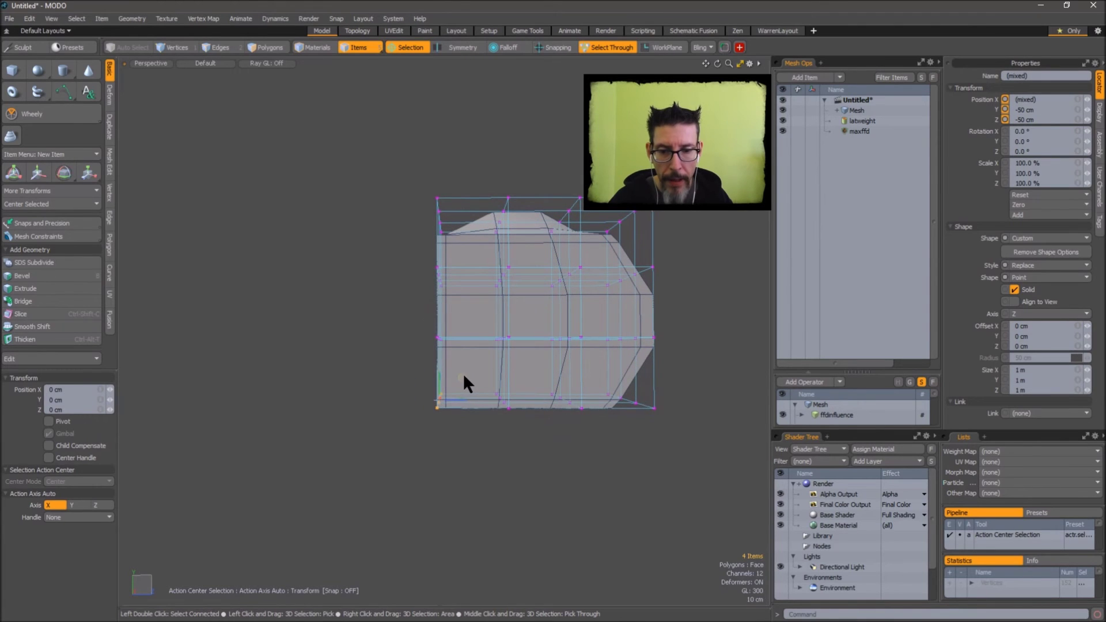
drag(464, 375, 373, 392)
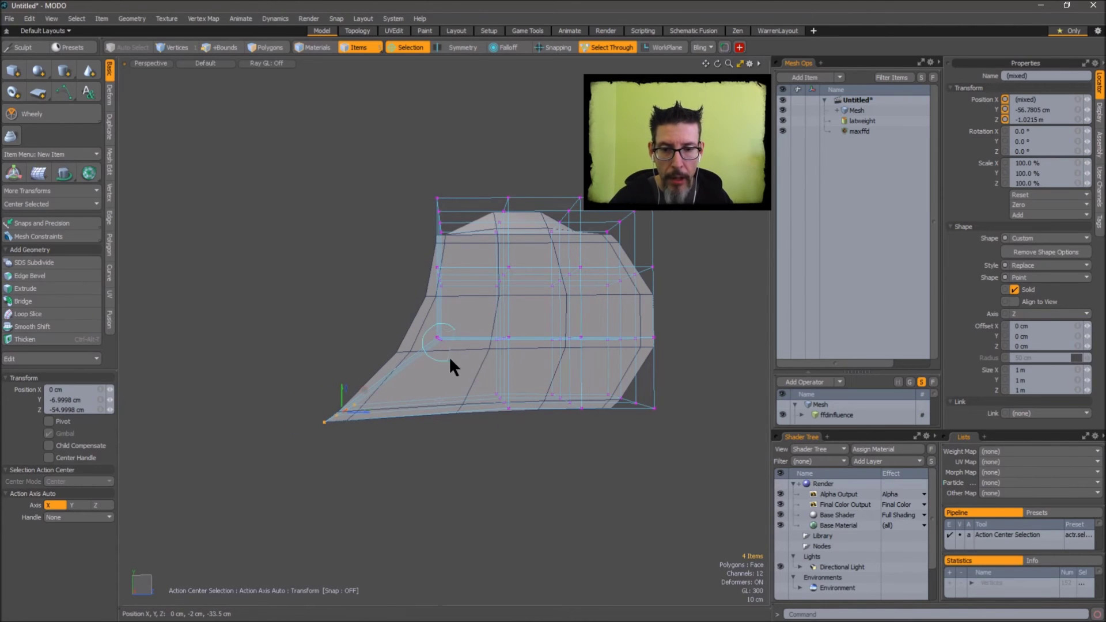
Add the next row of four points above to the selection, shift both rows outward and upward, and rotate them about 31.5° around X
key(2)
drag(412, 351, 391, 334)
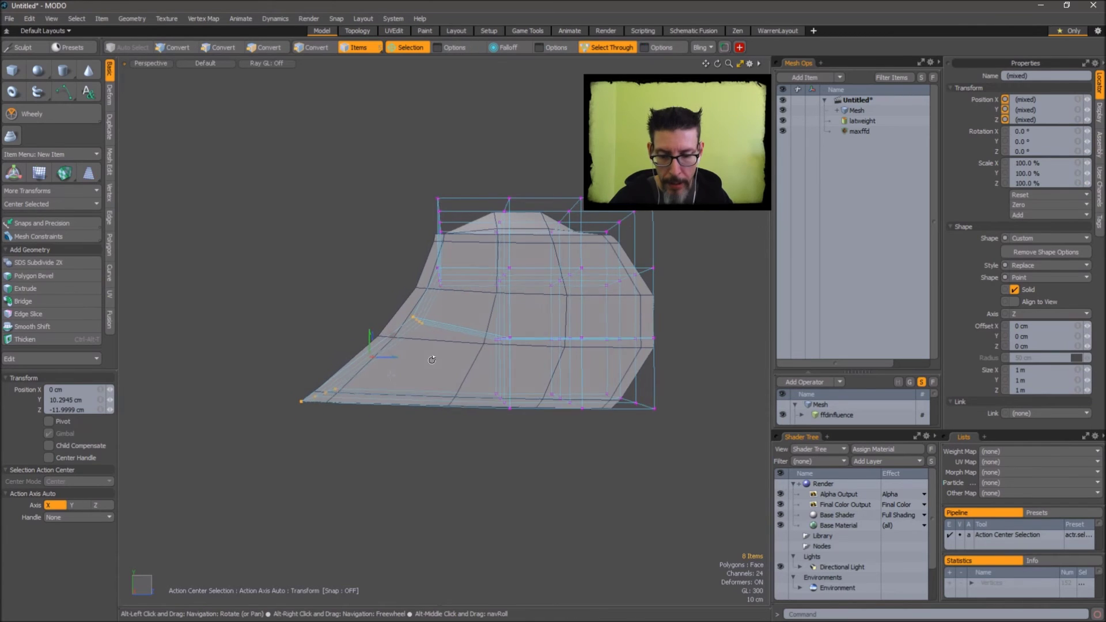
key(e)
drag(398, 361, 418, 296)
key(w)
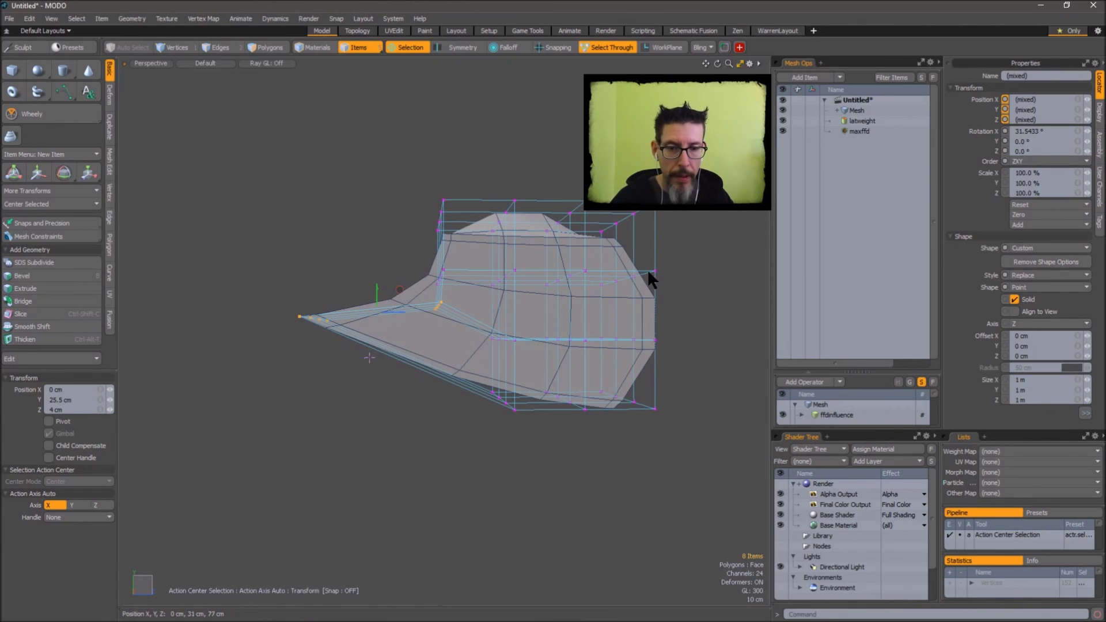
Apply the 4x4x4 FFD deformation to the mesh and clear the polygon selection
key(q)
key(alt+f)
click(642, 348)
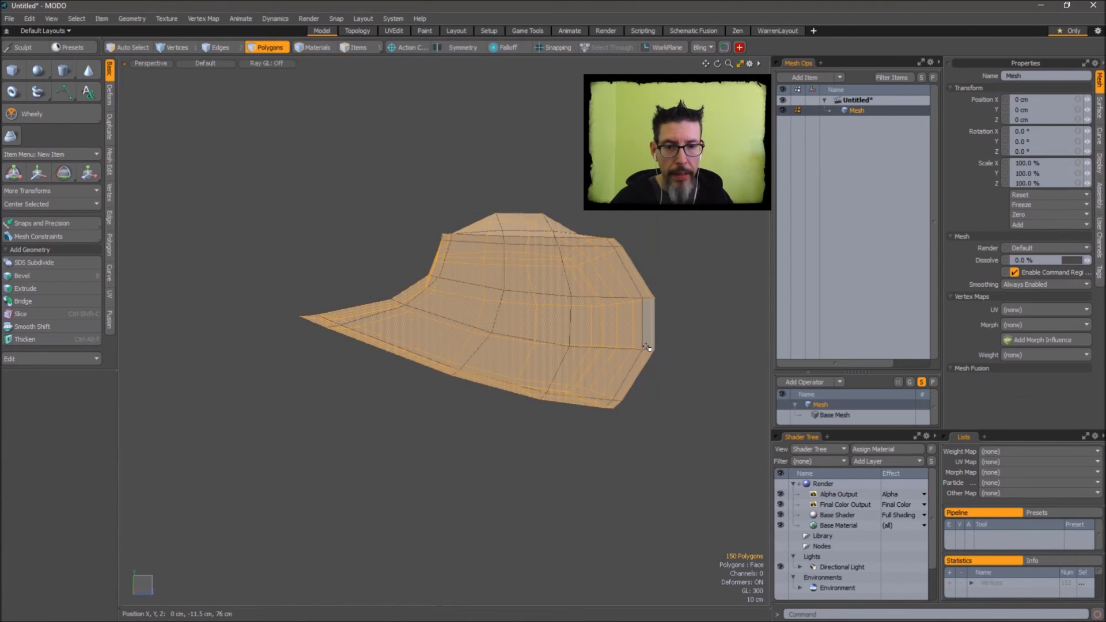
click(686, 296)
Convert the deformed mesh to Catmull-Clark subdivision and inspect its smoothed shape from several angles
alt+drag(642, 269, 676, 283)
key(KP_8)
alt+drag(576, 296, 656, 328)
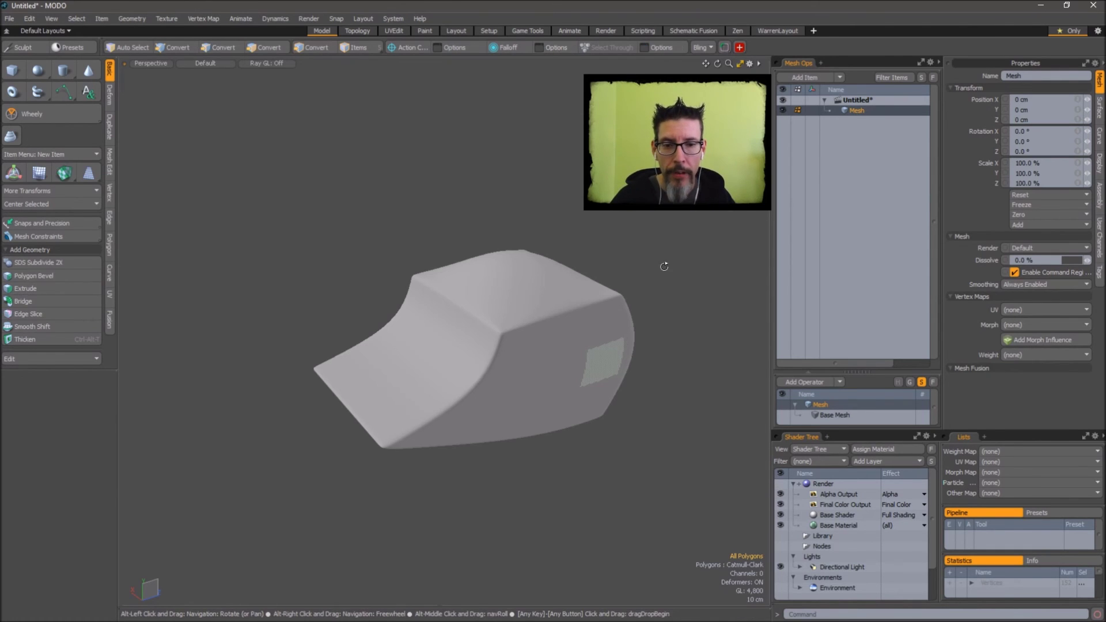
alt+drag(662, 264, 685, 323)
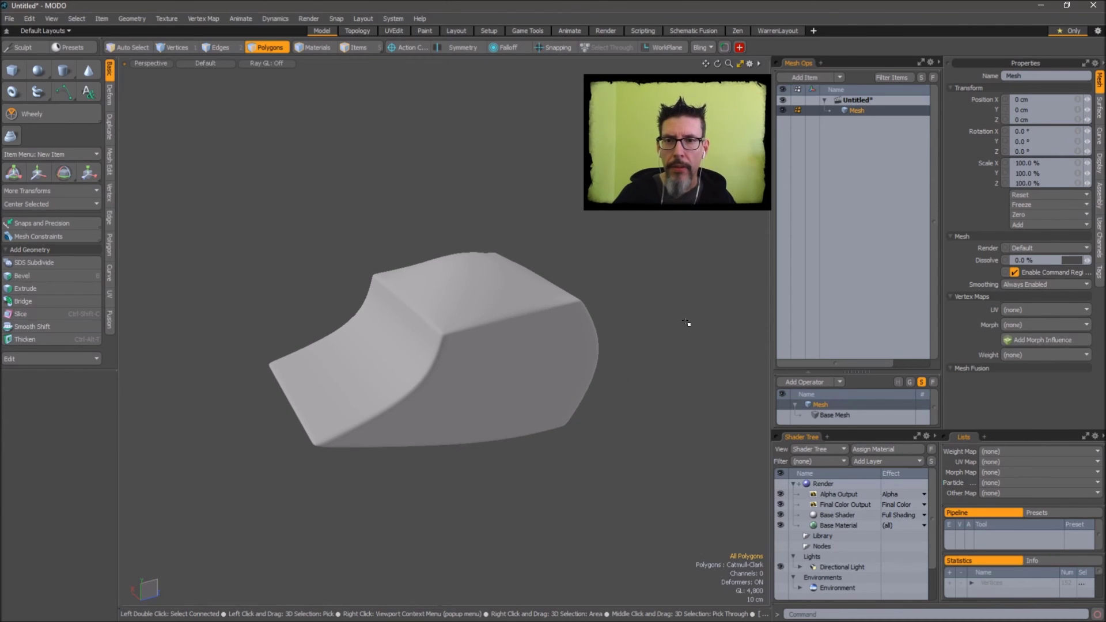